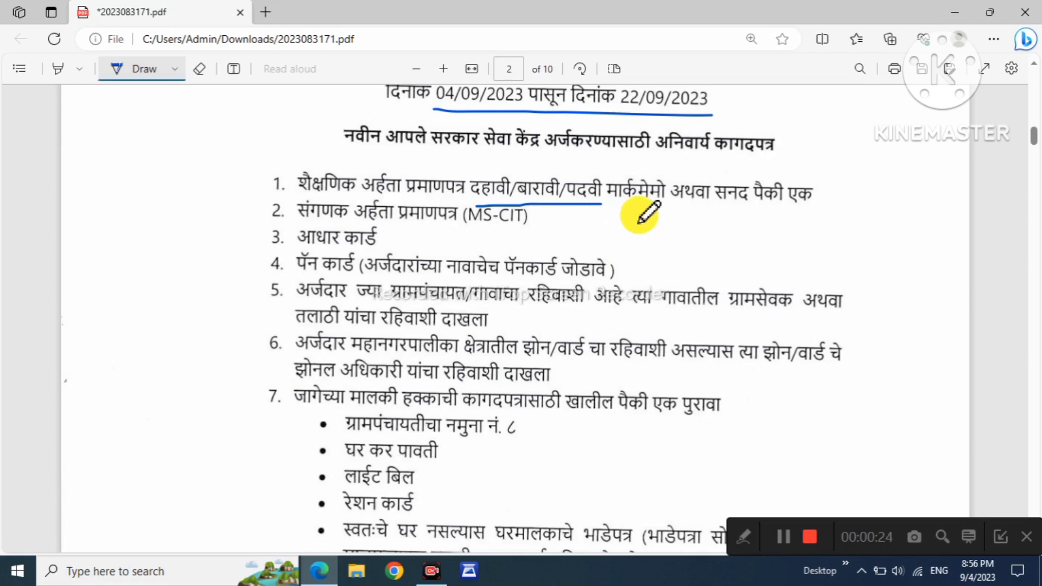
Underline "अथवा सनद पैकी एक" in item 1, "MS-CIT" in item 2 and the Aadhaar card entry in item 3.
drag(661, 212, 819, 209)
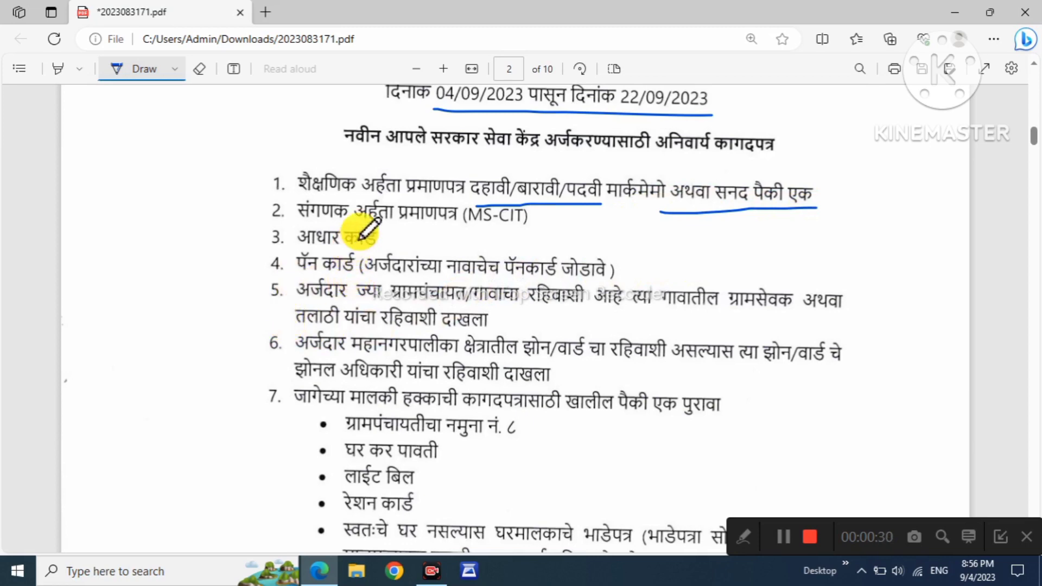
drag(460, 235, 532, 233)
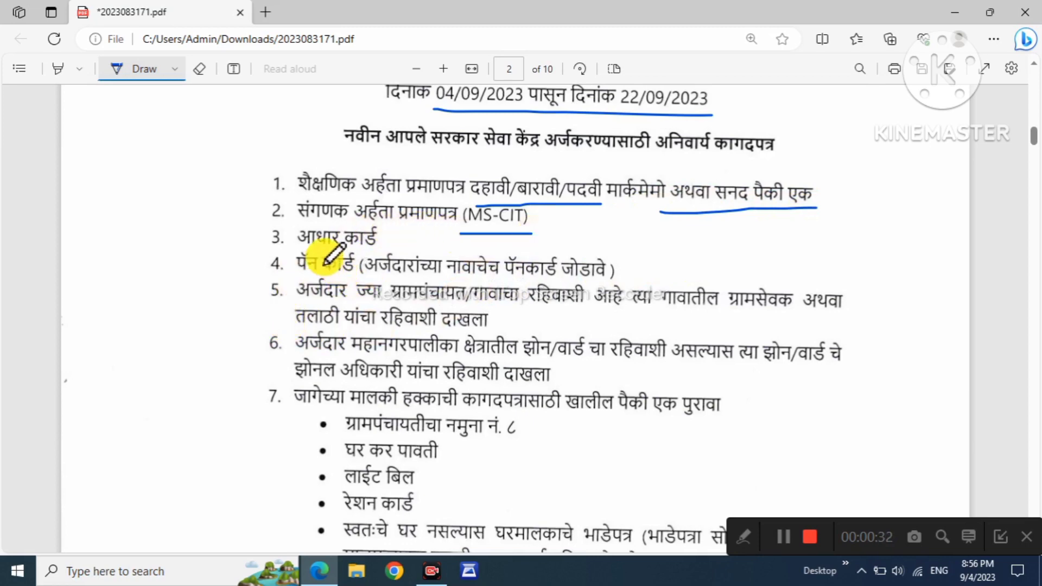
drag(321, 251, 358, 253)
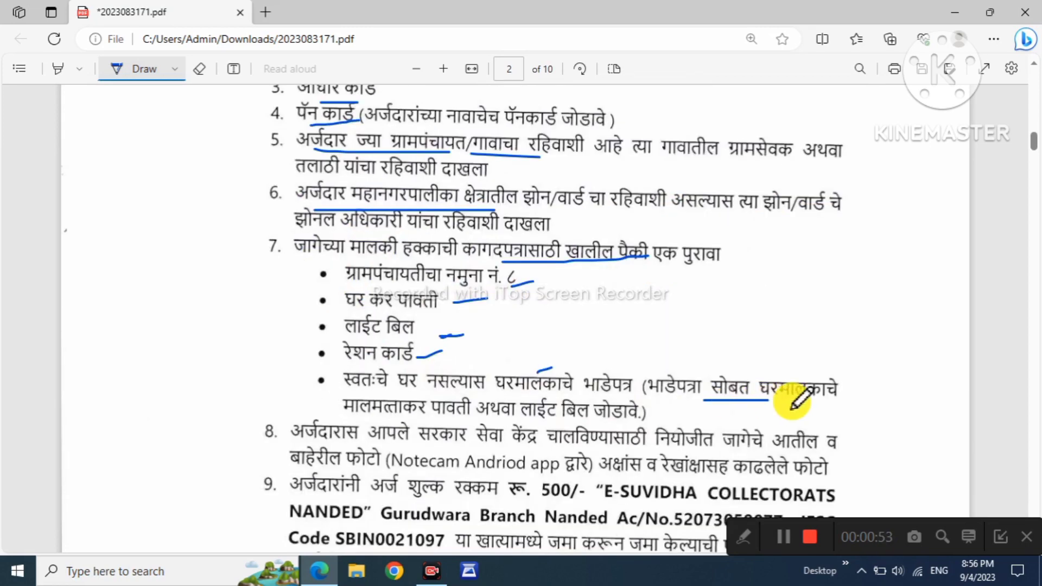
Underline the property tax receipt wording in item 7's rental bullet and the latitude and longitude photo requirement in item 8.
drag(349, 421, 523, 420)
scroll(325, 359, down, 3)
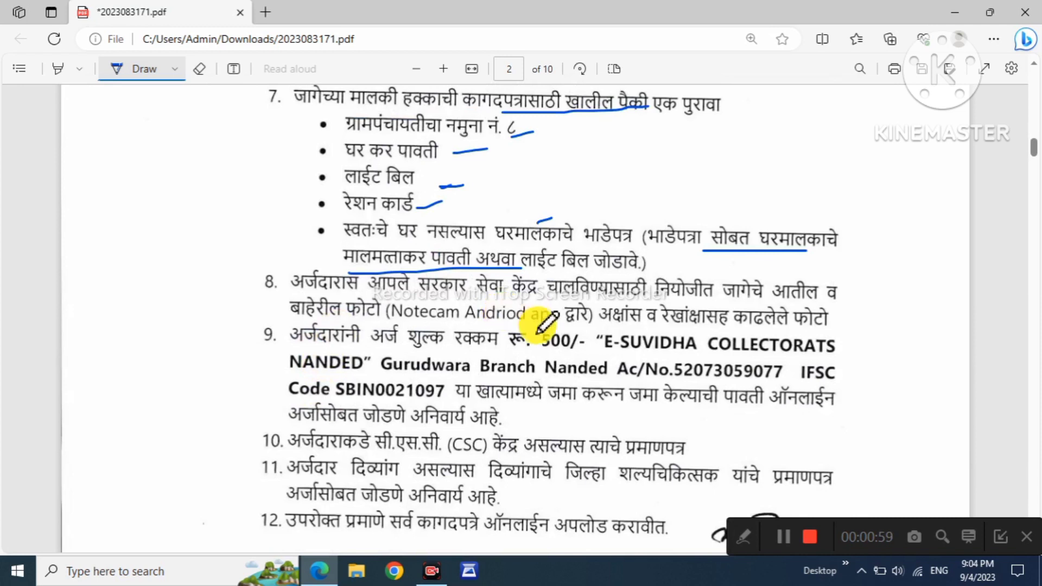
drag(600, 333, 838, 339)
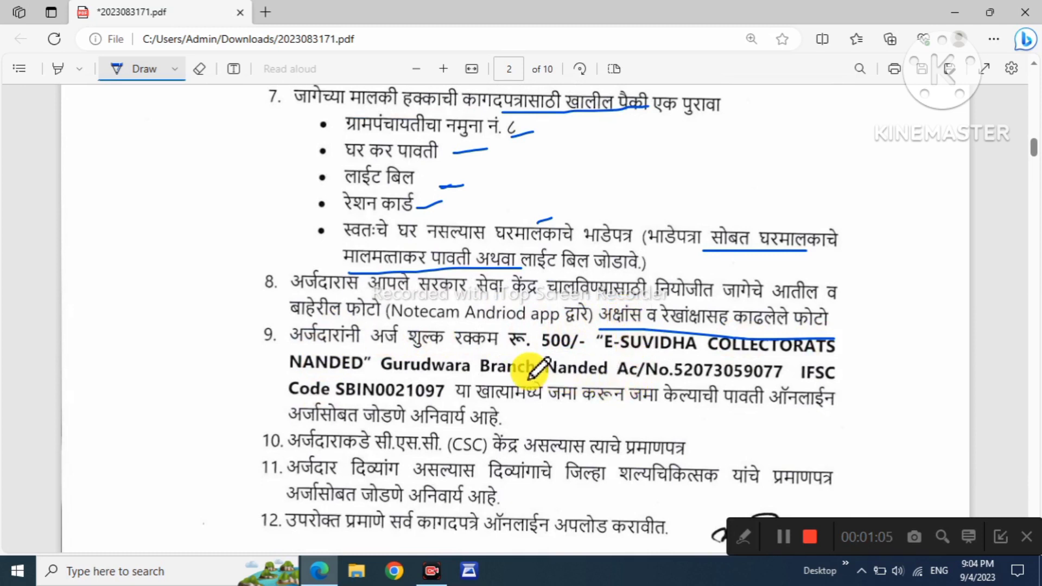
Underline the account name, branch, account number, IFSC code and deposit receipt wording of the fee payment details in item 9.
drag(610, 360, 796, 358)
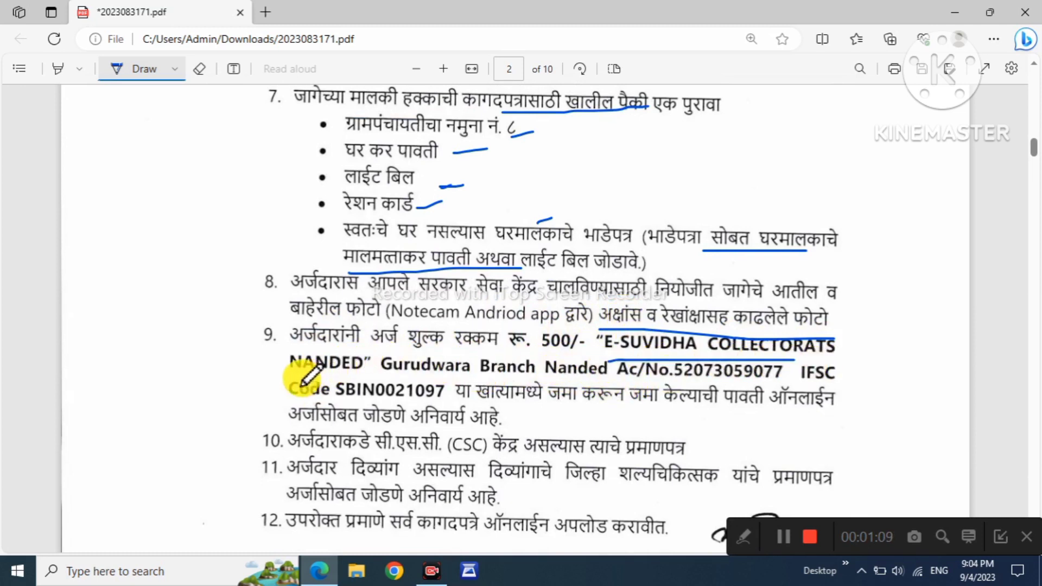
drag(300, 379, 529, 380)
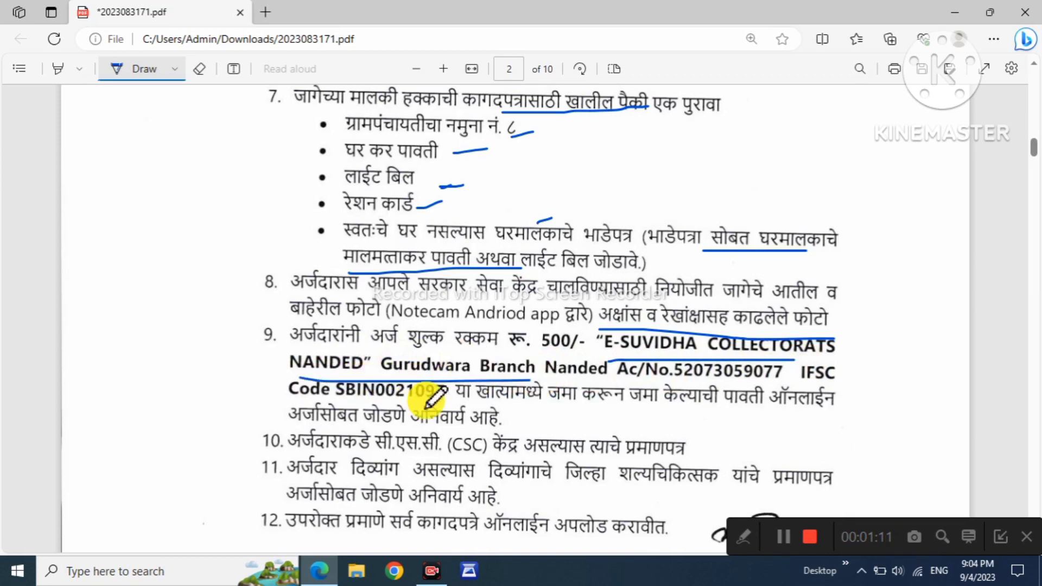
drag(613, 381, 784, 381)
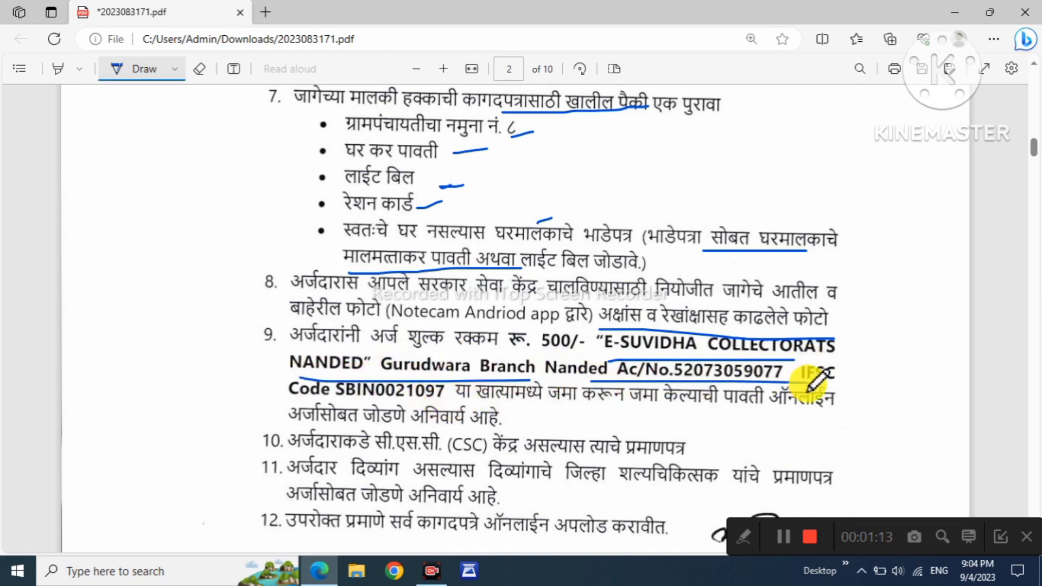
click(854, 389)
drag(334, 418, 432, 412)
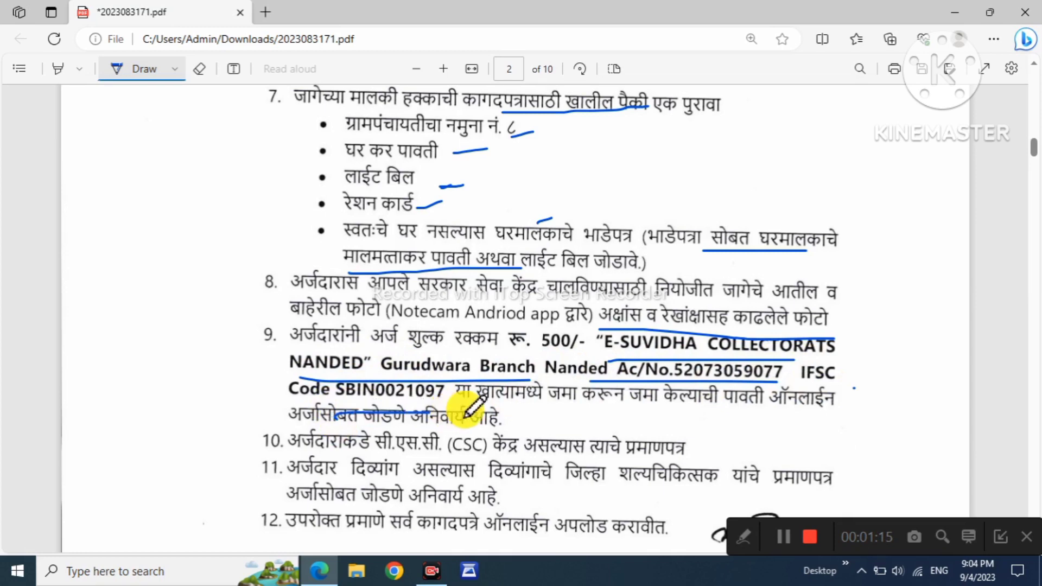
drag(561, 414, 712, 426)
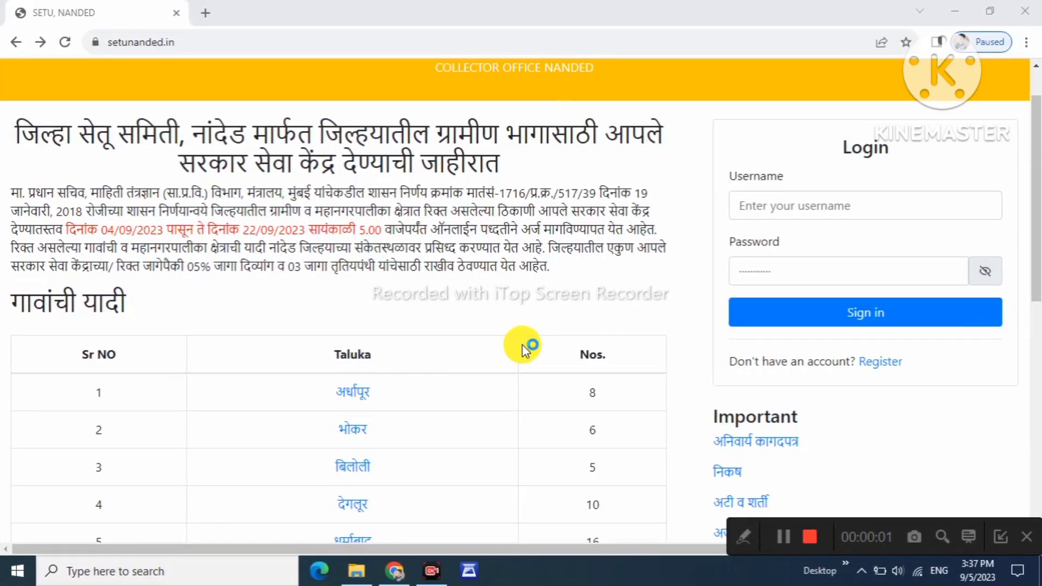
In Chrome, open the SETU Nanded registration form and enter the applicant's first, middle and last names.
click(888, 365)
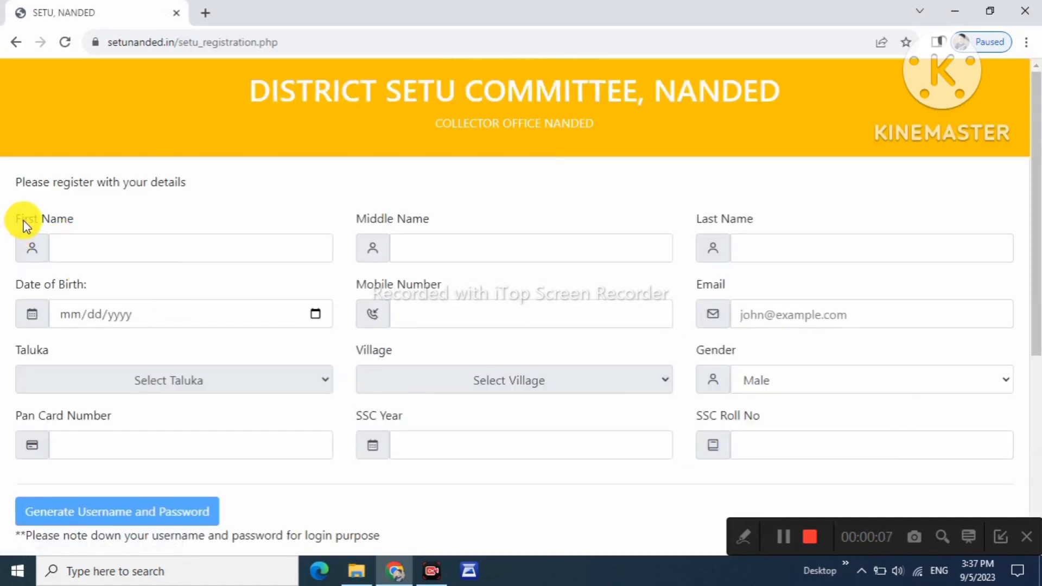
drag(23, 223, 82, 230)
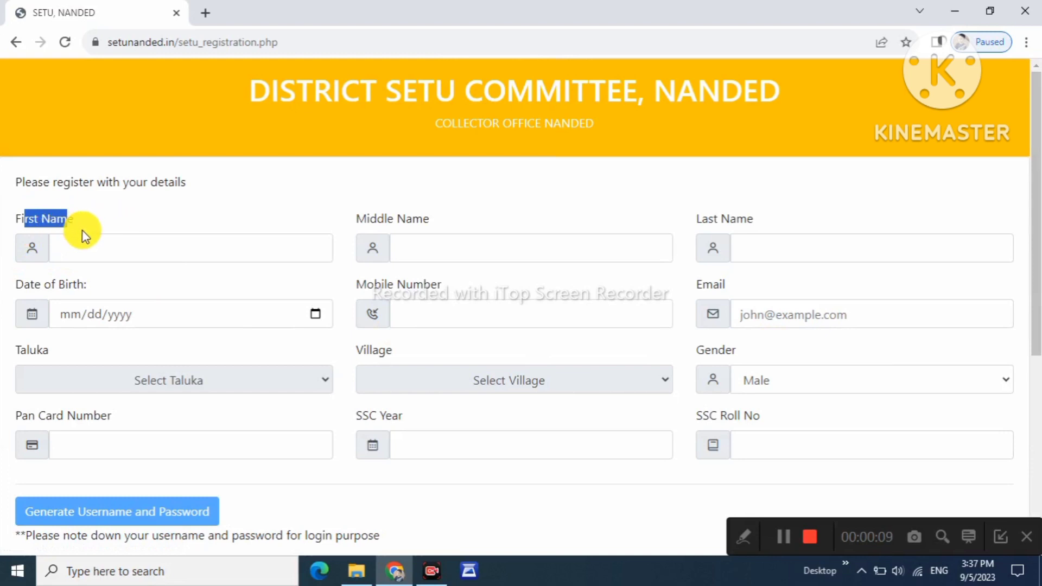
drag(364, 222, 419, 225)
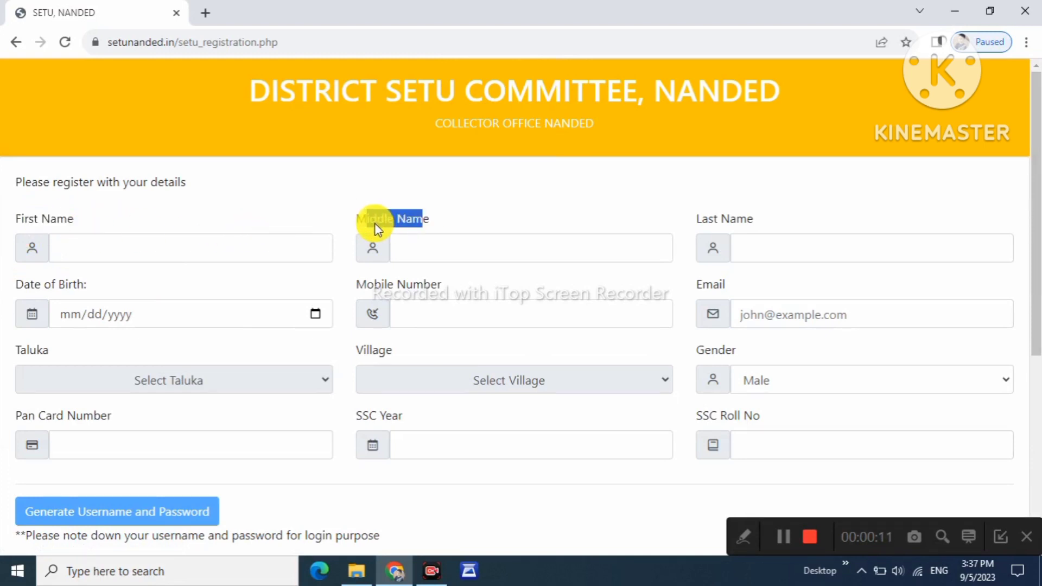
drag(696, 228, 759, 227)
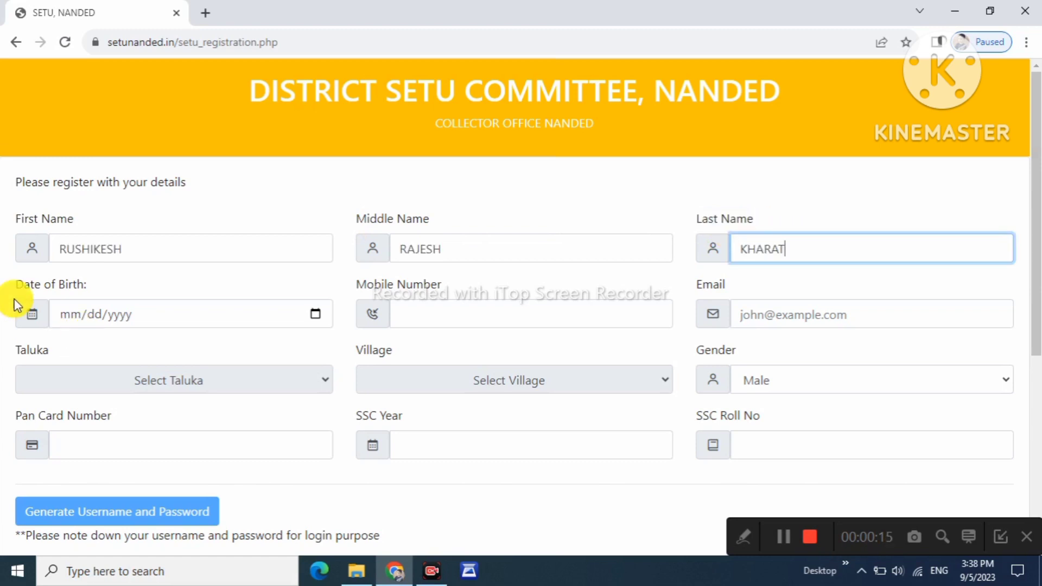
Examine the date of birth field with its calendar and the mobile number and email fields.
drag(21, 284, 77, 283)
click(146, 313)
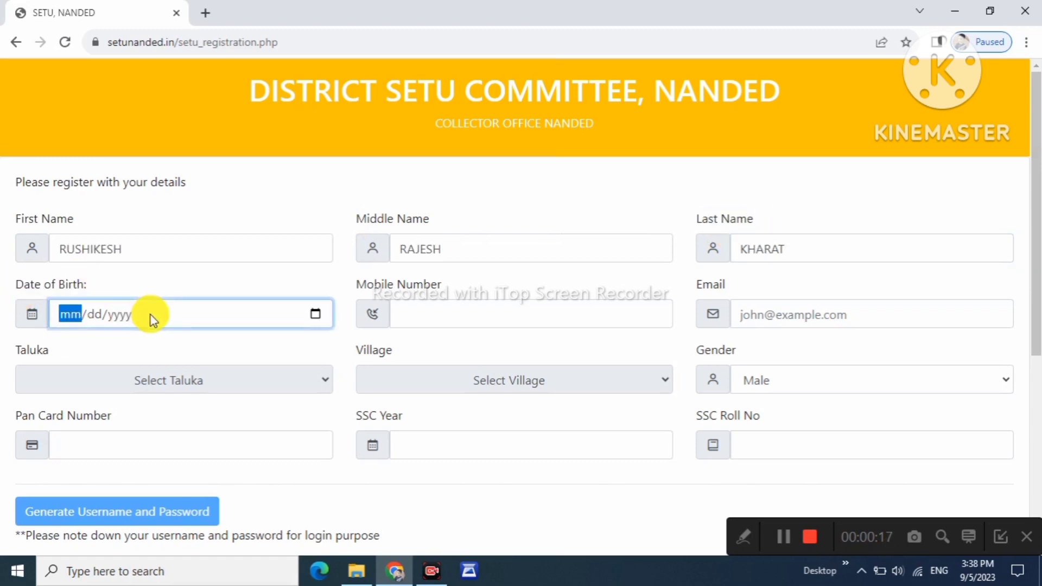
click(316, 314)
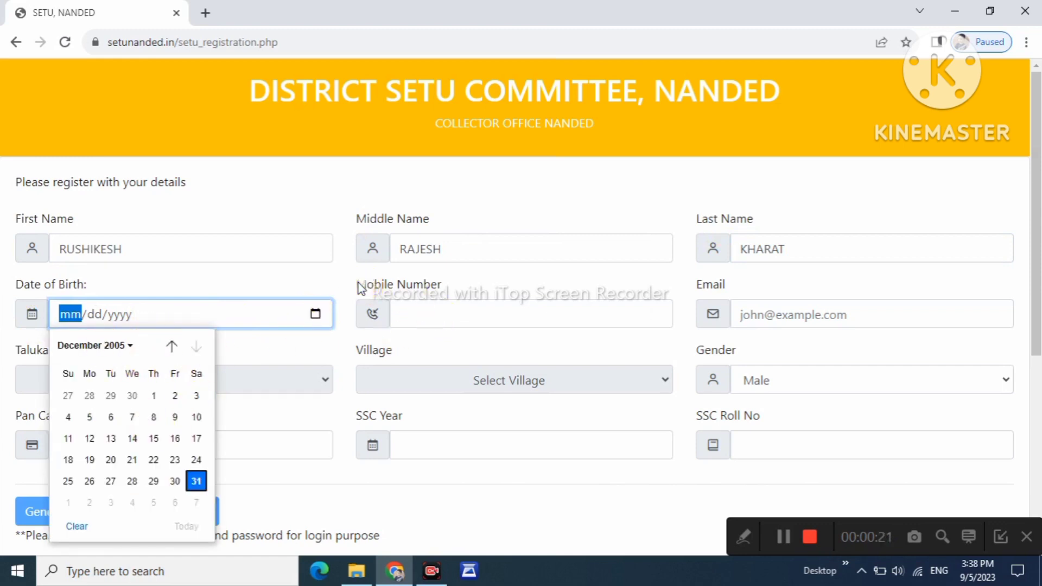
drag(356, 284, 442, 285)
drag(693, 288, 751, 288)
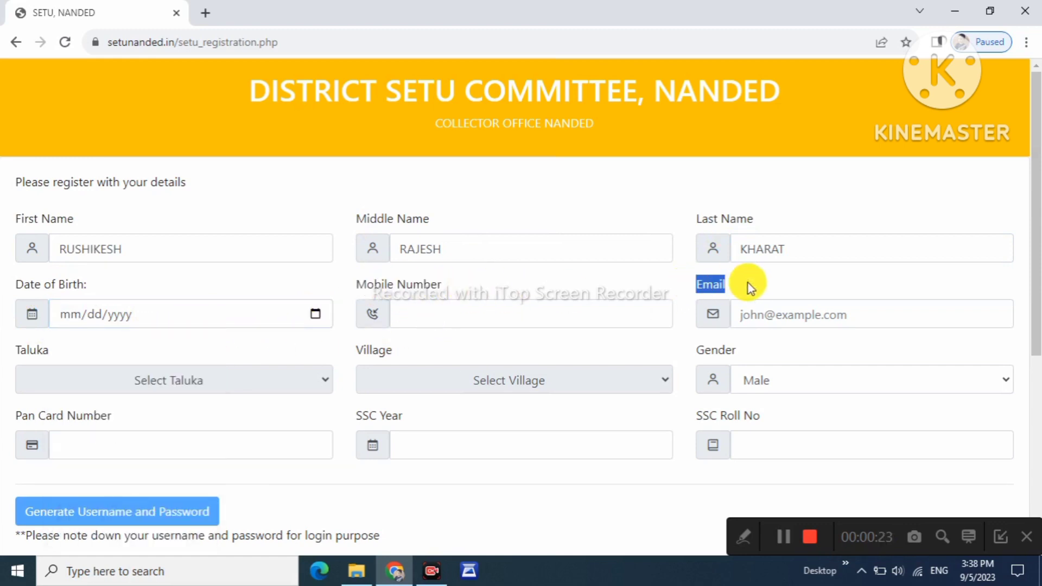
Look through the taluka and village choices and choose Male as the gender.
click(102, 378)
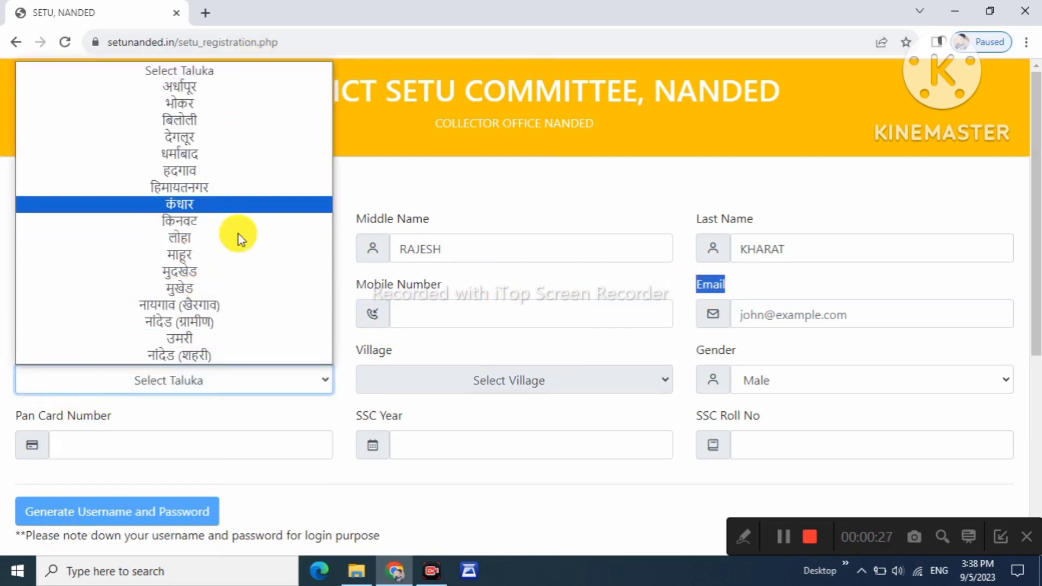
click(405, 377)
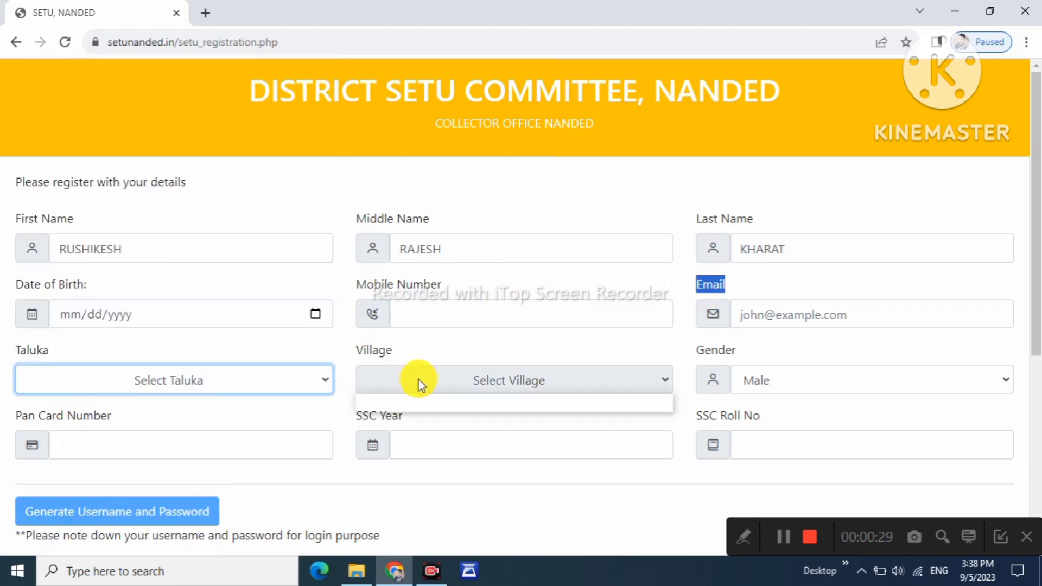
drag(718, 351, 770, 388)
click(770, 388)
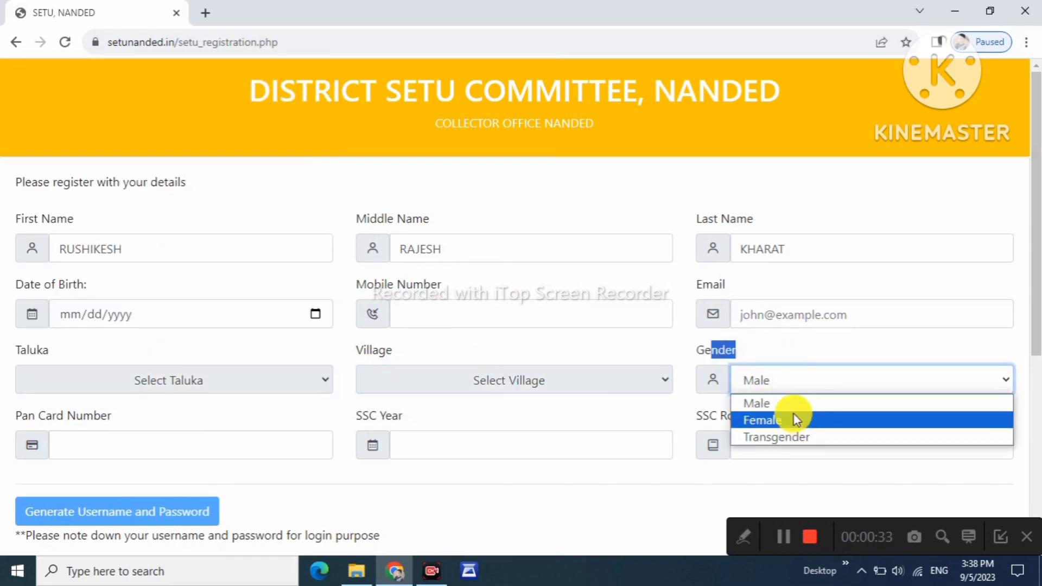
click(791, 406)
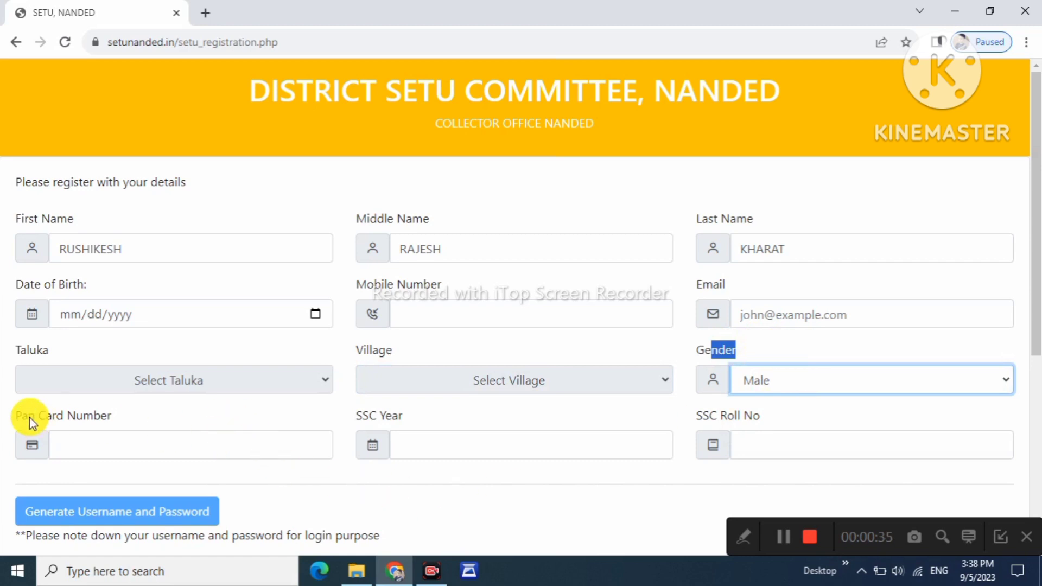
Complete the remaining registration details, including the PAN card number and SSC year, and generate the username and password.
drag(28, 417, 93, 414)
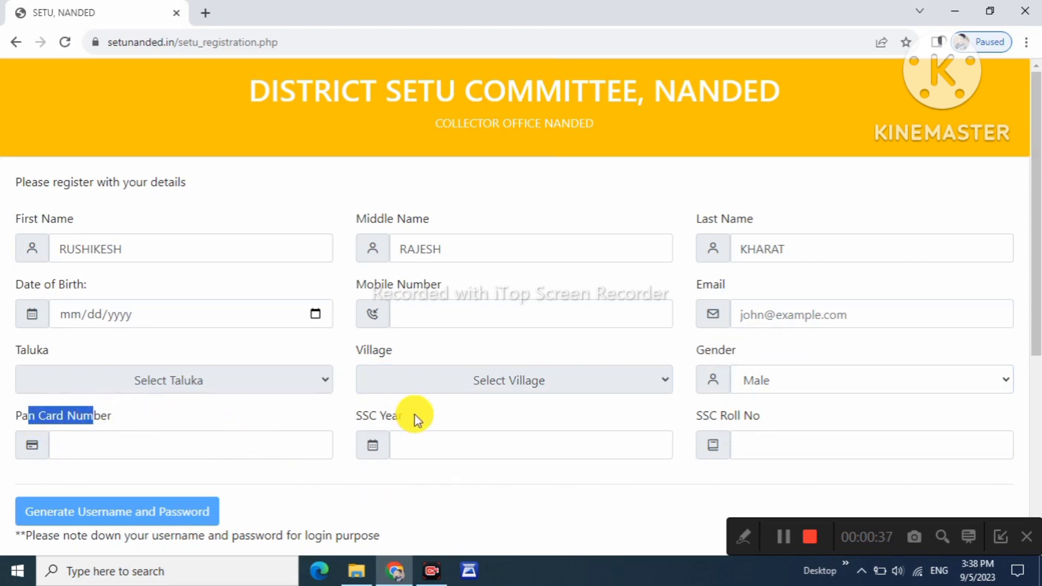
drag(351, 416, 400, 417)
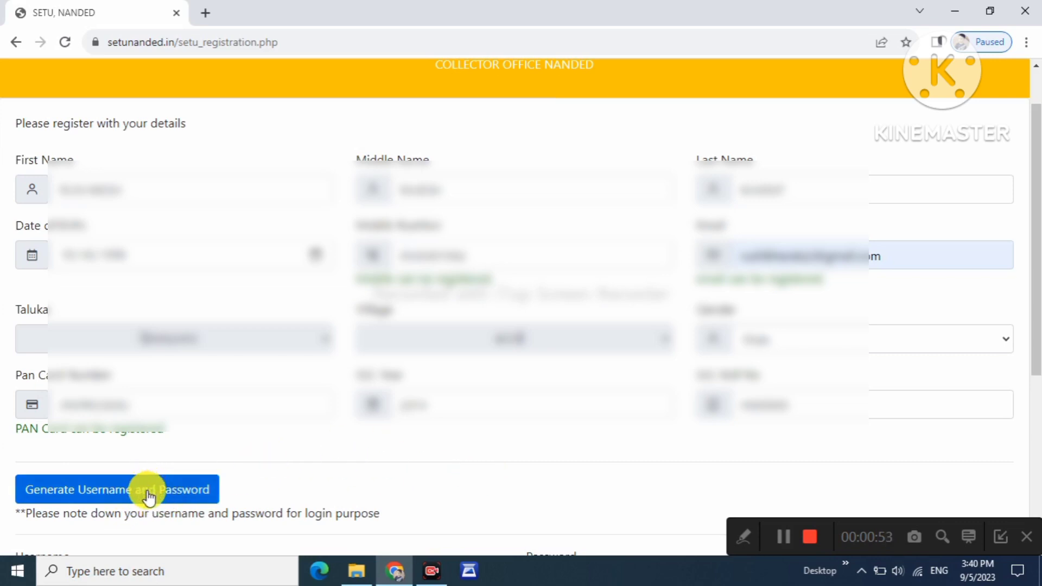
click(151, 494)
Review the generated login fields, accept the self-declaration and create the account.
scroll(849, 212, down, 5)
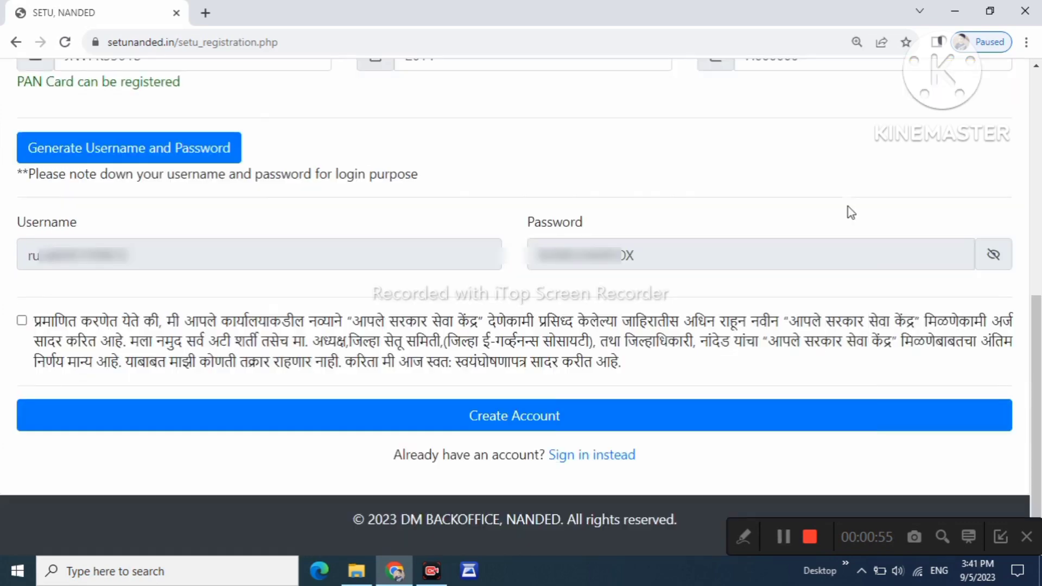
drag(33, 222, 597, 217)
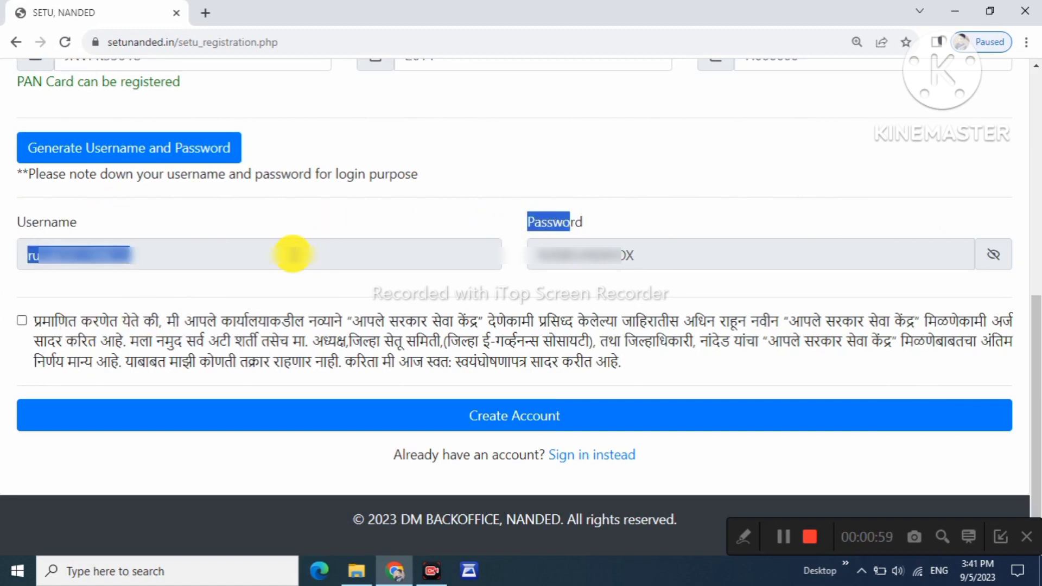
click(21, 321)
click(162, 293)
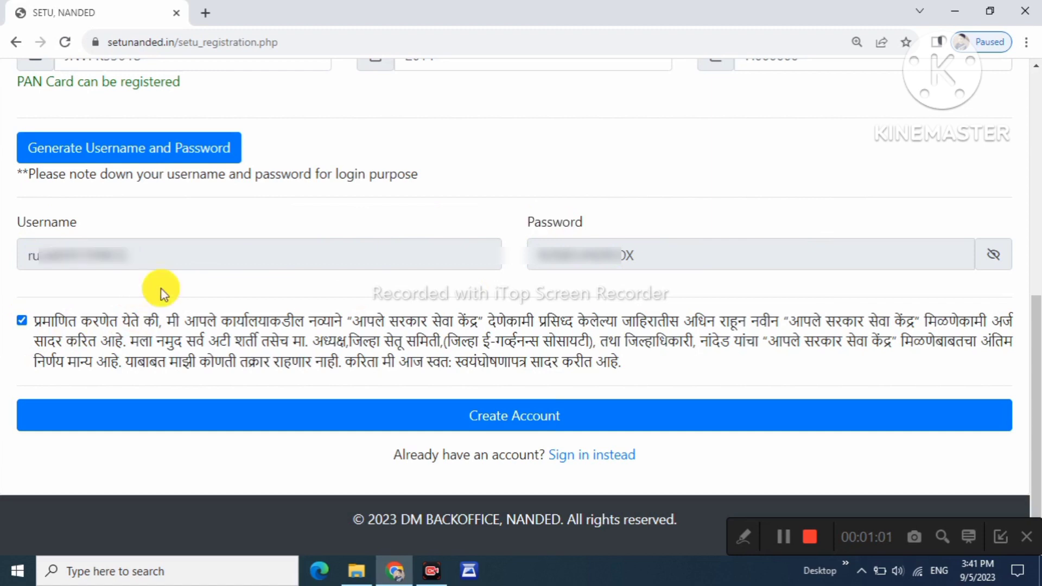
click(549, 417)
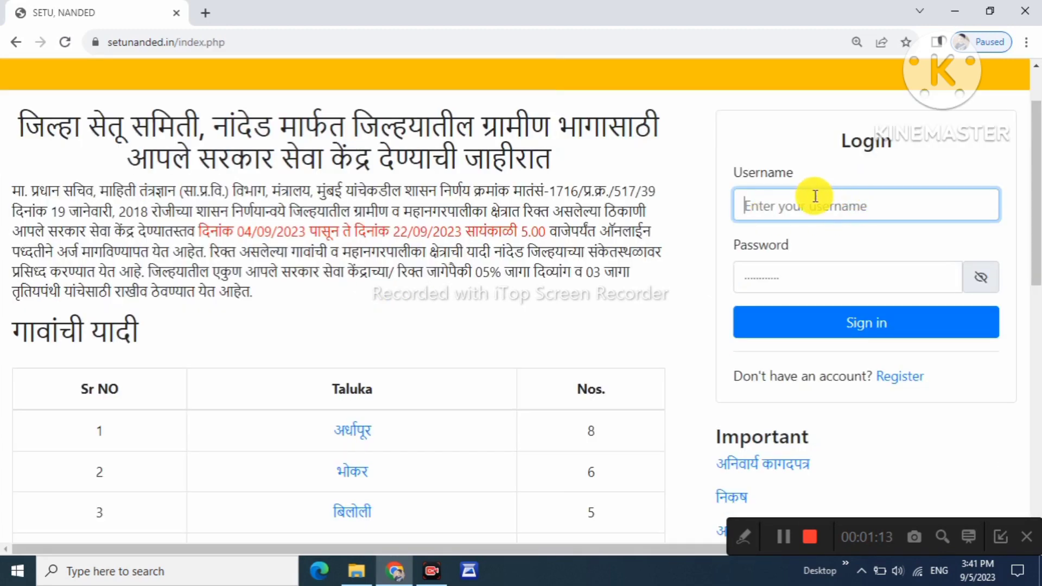
Sign in to the new account with the generated username and account password.
click(777, 175)
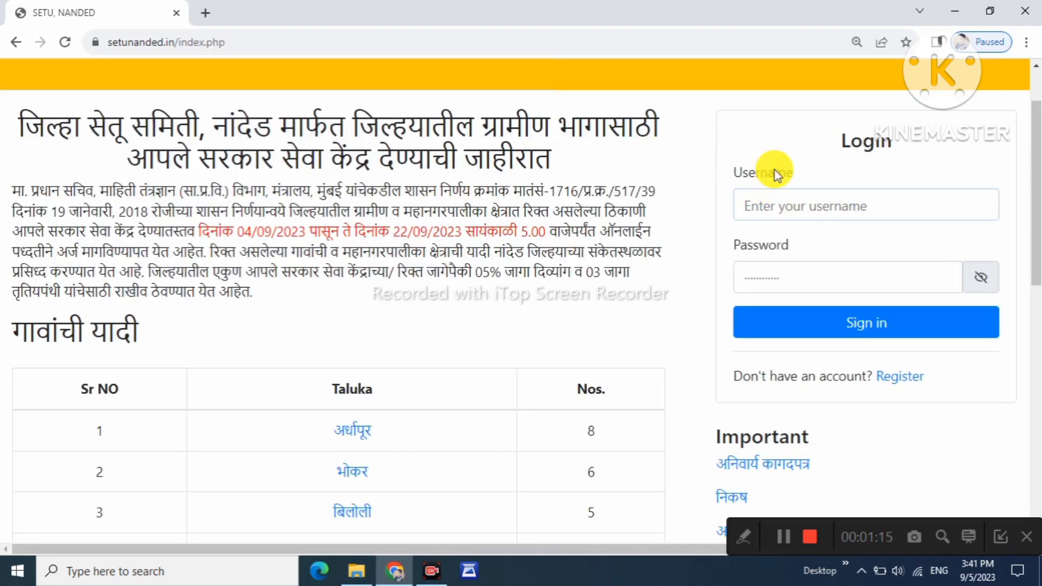
click(741, 244)
click(809, 275)
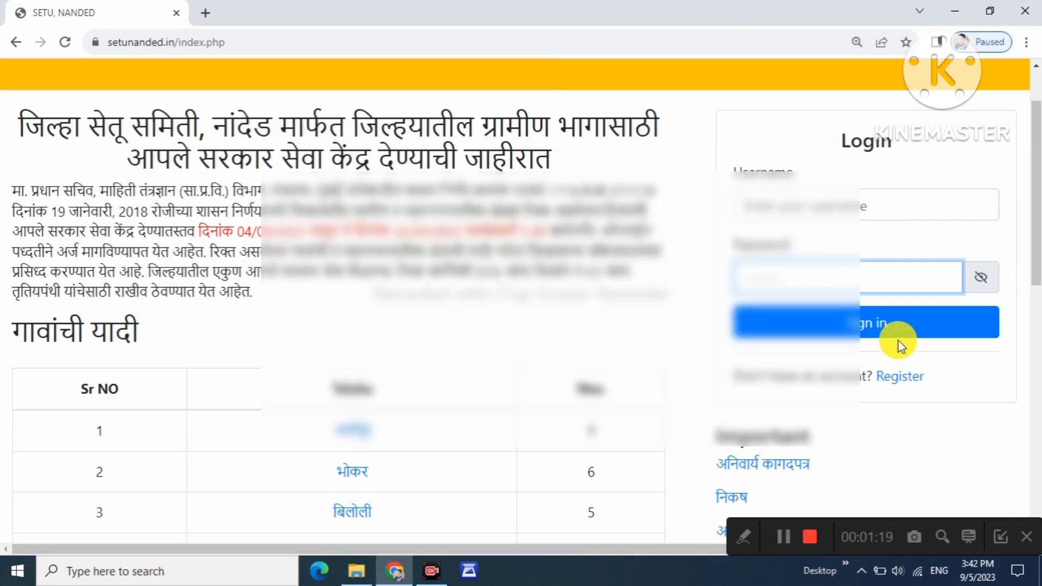
click(898, 340)
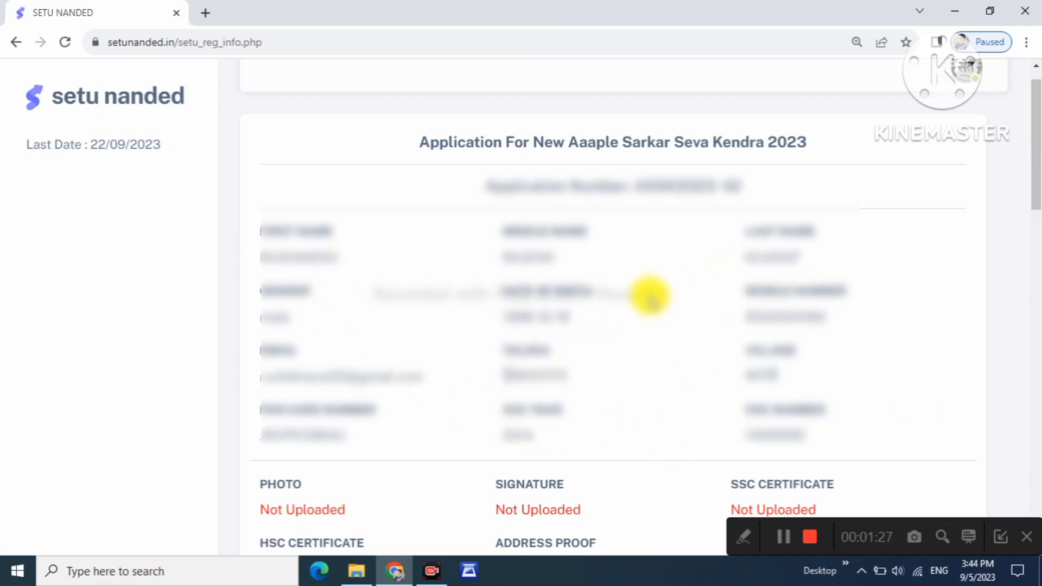
Examine the documents required for upload in the Aaple Sarkar Seva Kendra application, from photo and signature to Aadhaar card.
scroll(629, 297, down, 7)
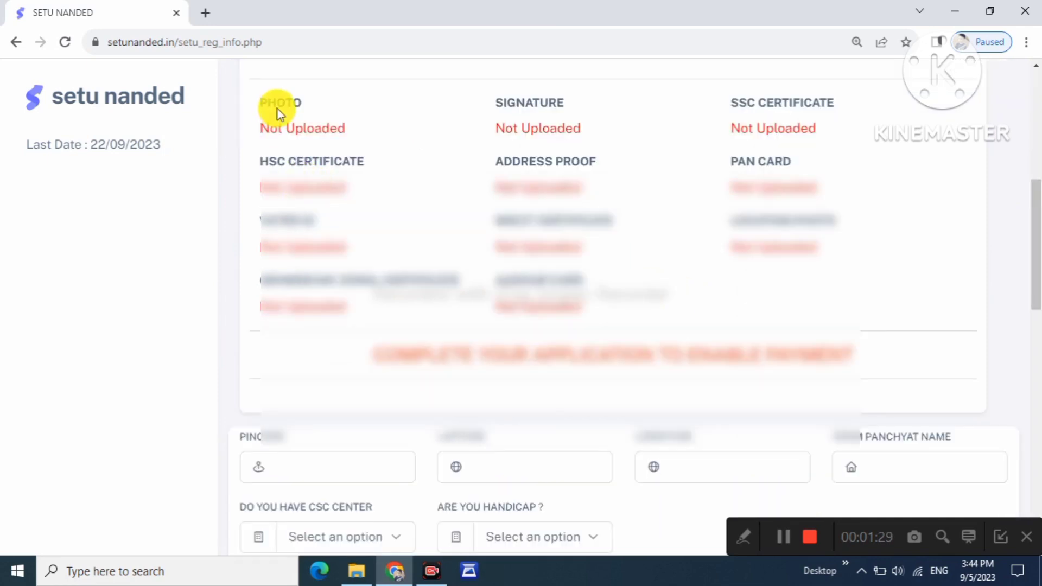
drag(274, 103, 816, 104)
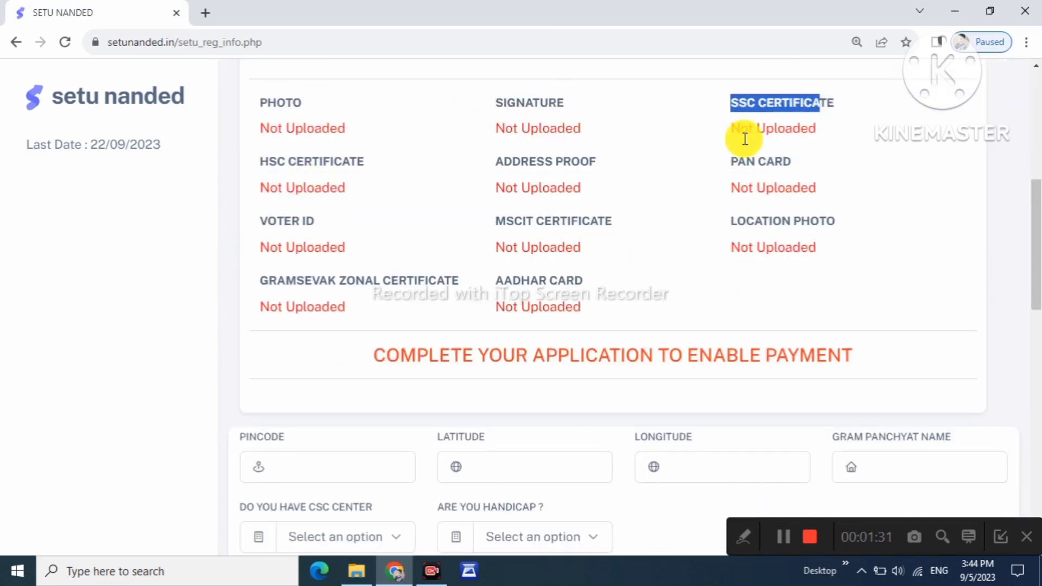
drag(259, 162, 343, 163)
drag(260, 188, 539, 183)
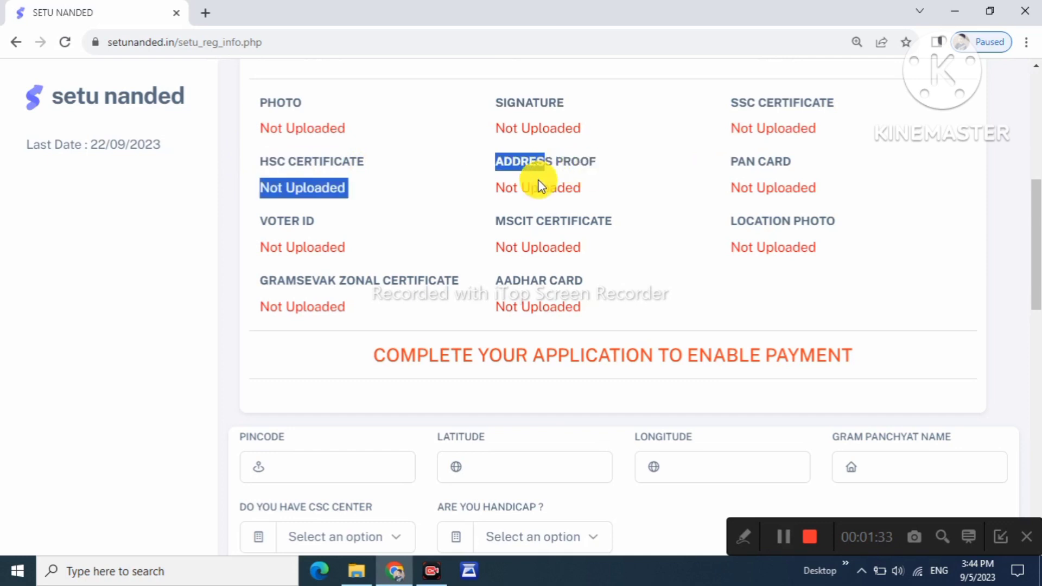
drag(712, 178, 496, 187)
click(436, 233)
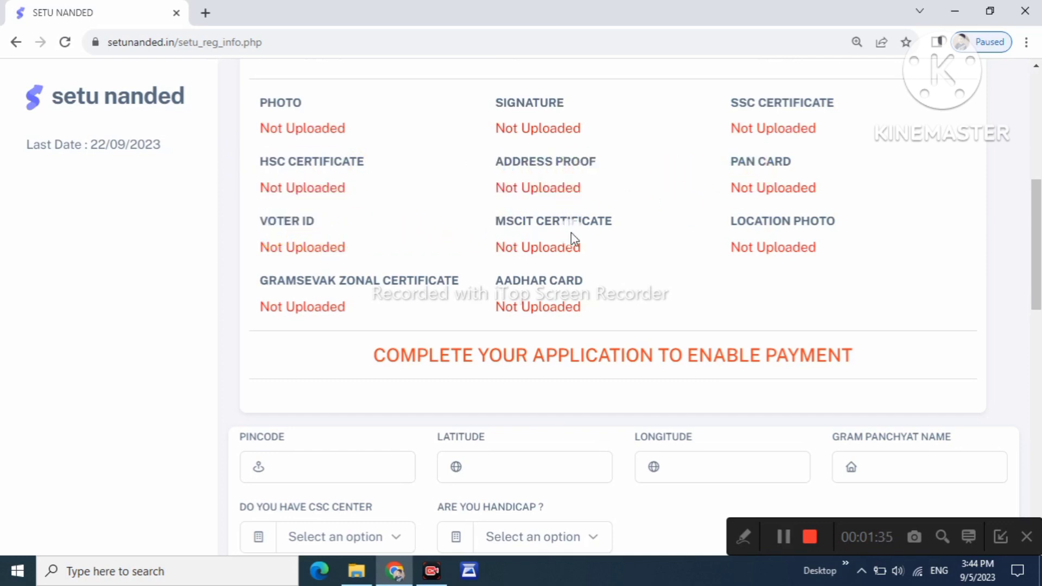
drag(285, 251, 611, 283)
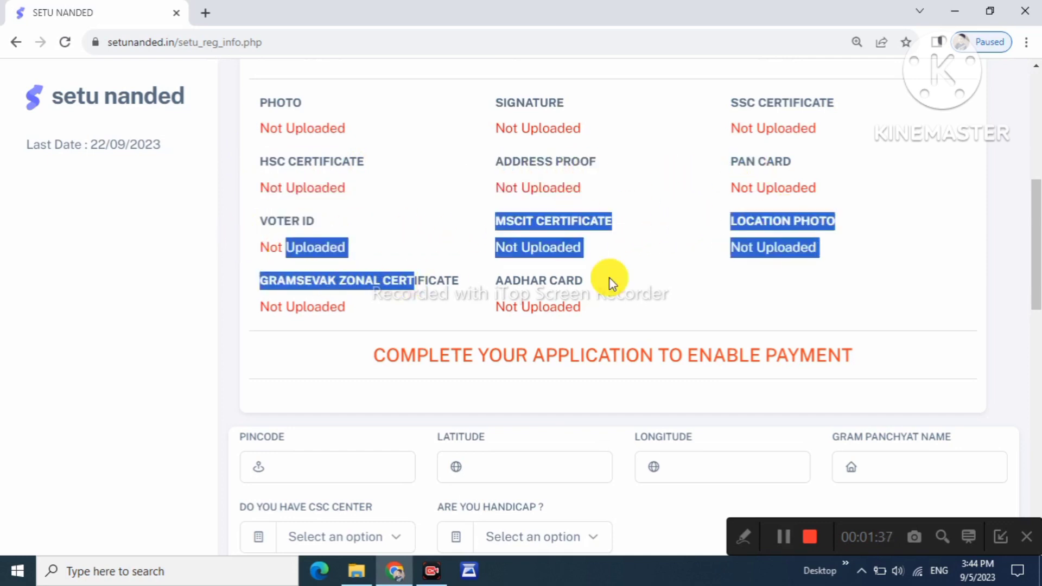
Enter the area's pincode in the application form and close the pin code search page.
click(721, 292)
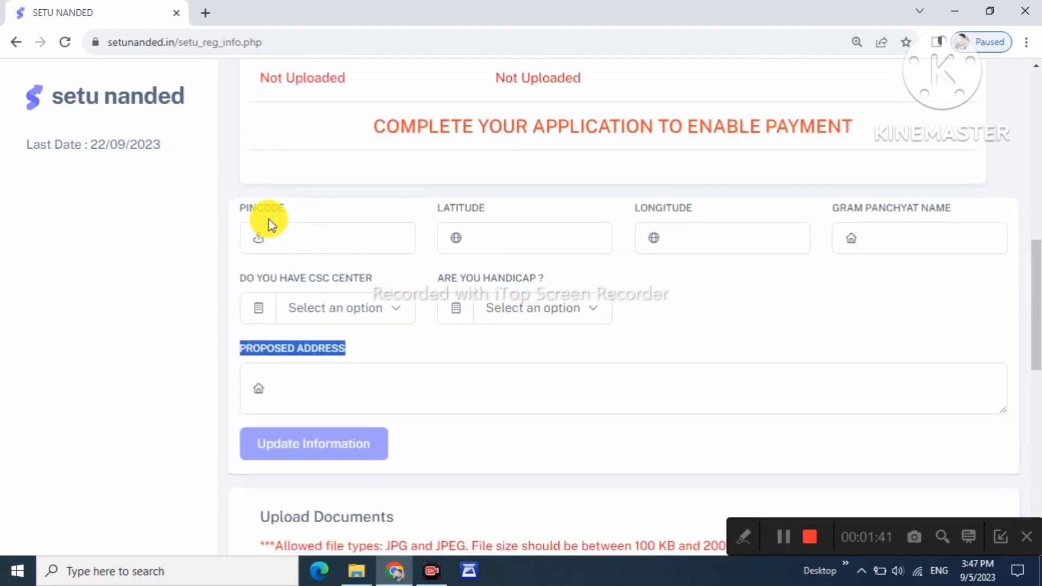
scroll(274, 223, down, 1)
drag(247, 131, 279, 136)
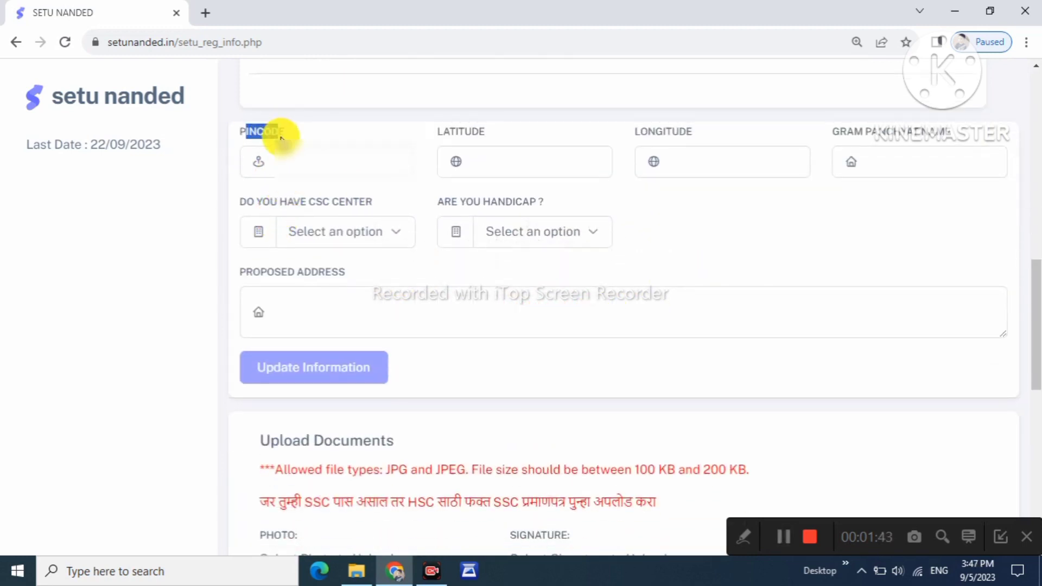
click(400, 163)
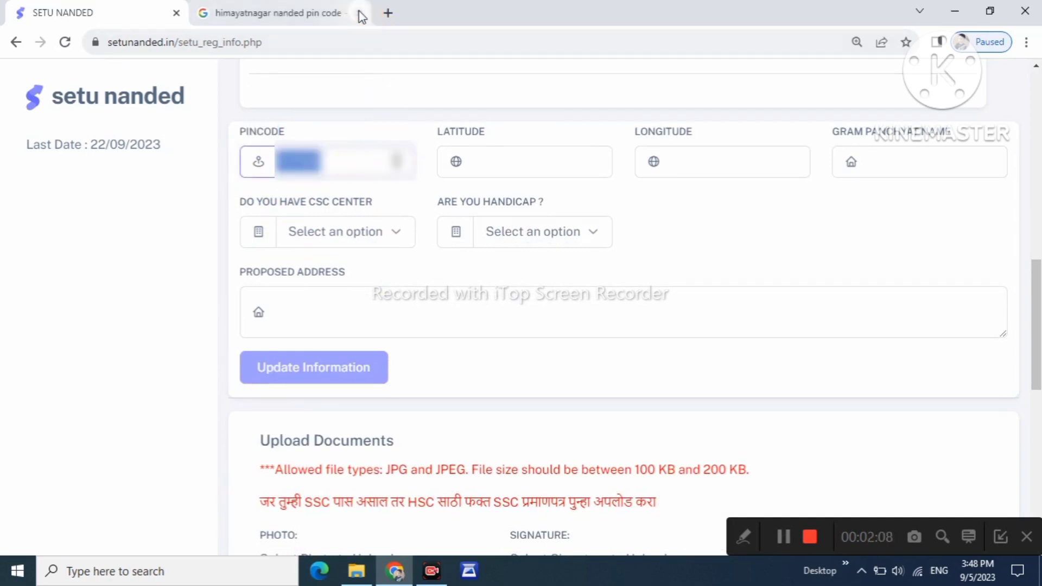
click(359, 12)
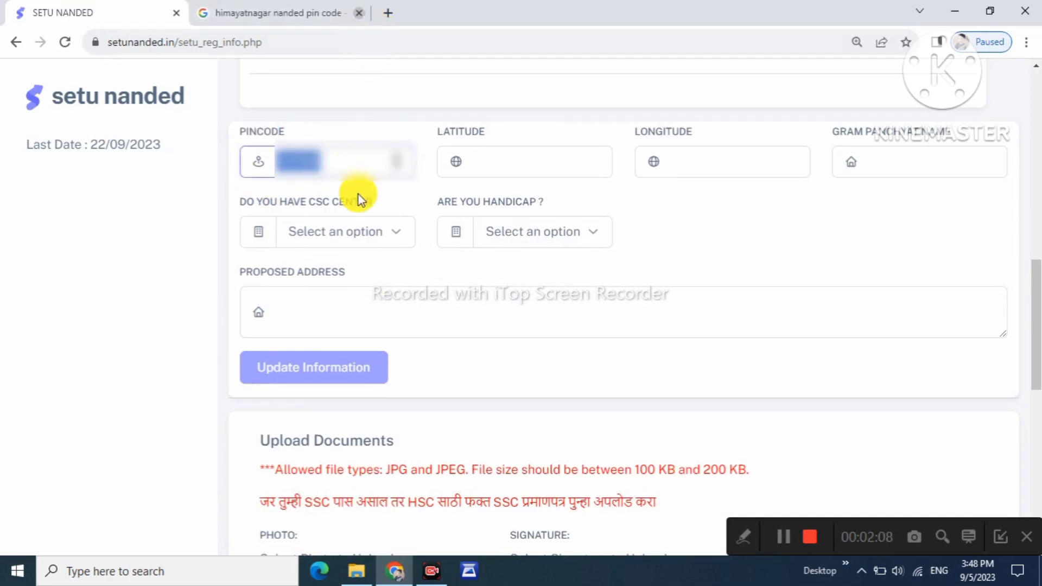
click(394, 159)
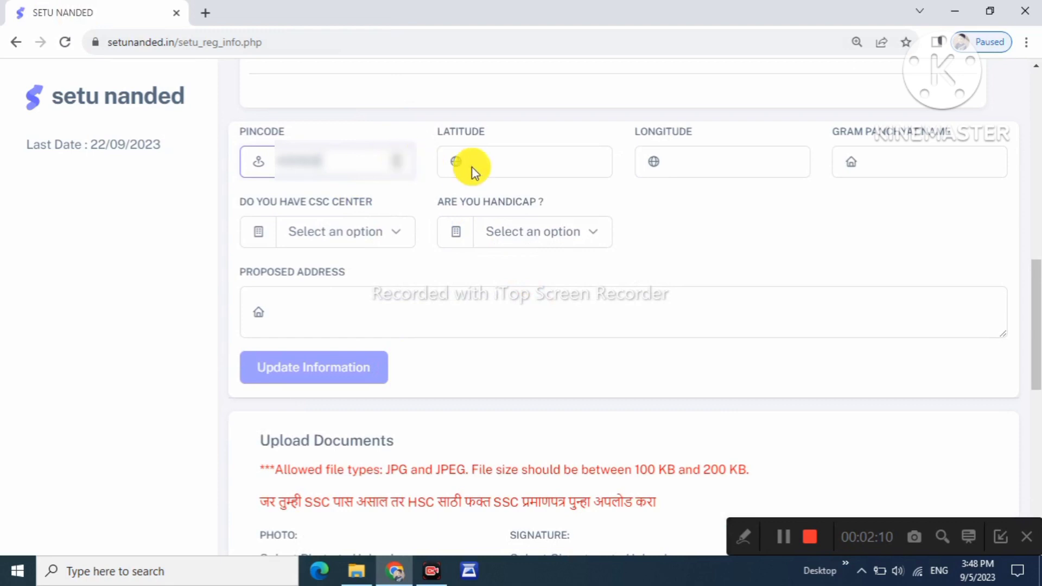
click(672, 238)
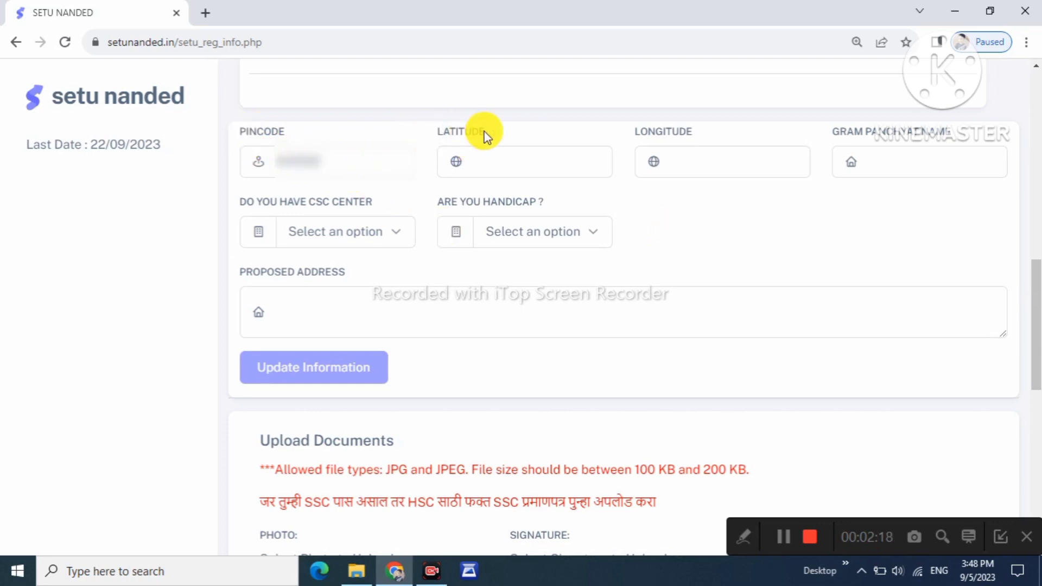
Try a latitude of 19.000004 and clear the field again.
click(502, 157)
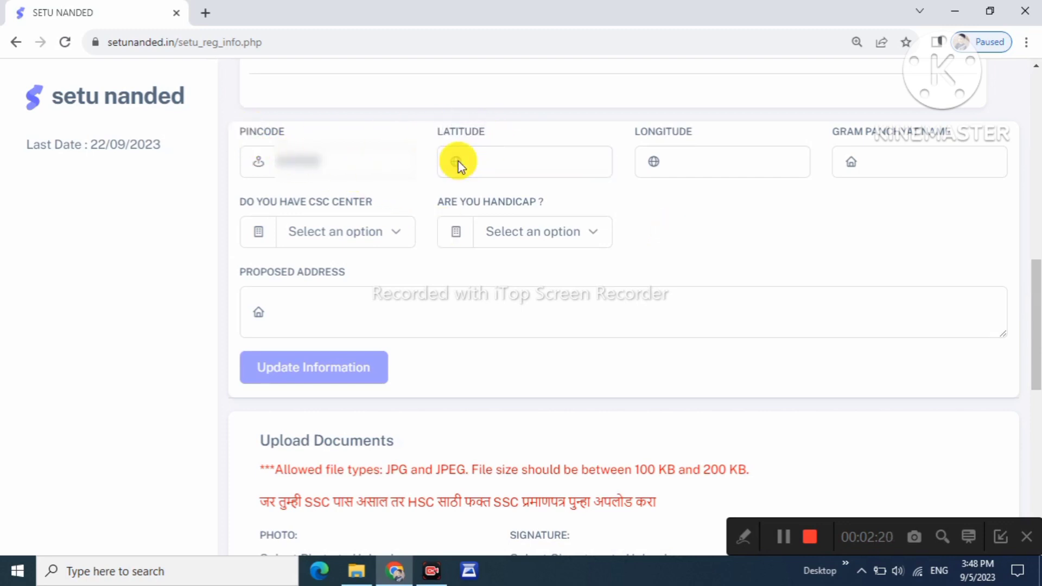
click(592, 164)
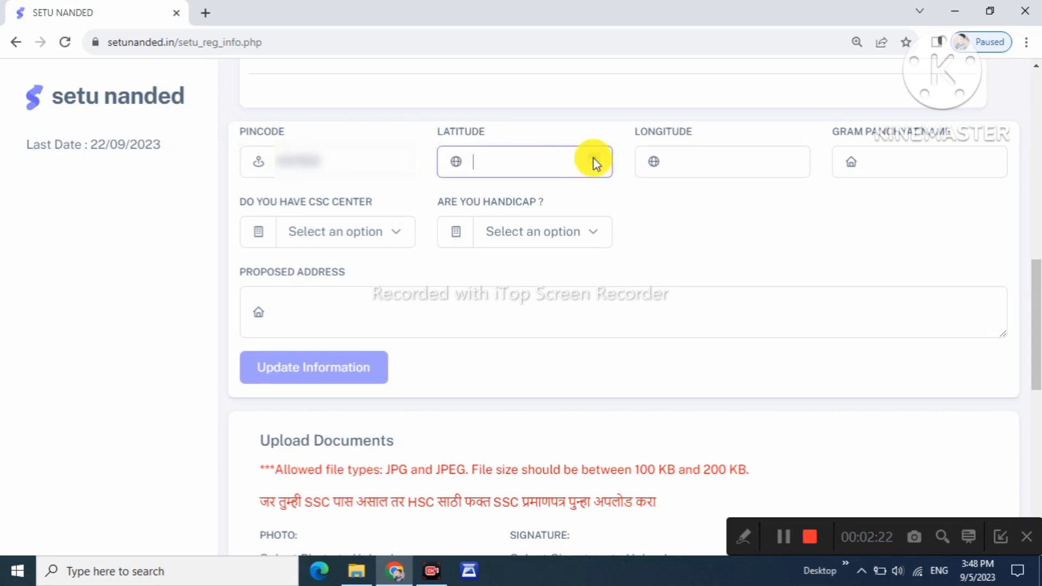
text(19.000001)
click(595, 169)
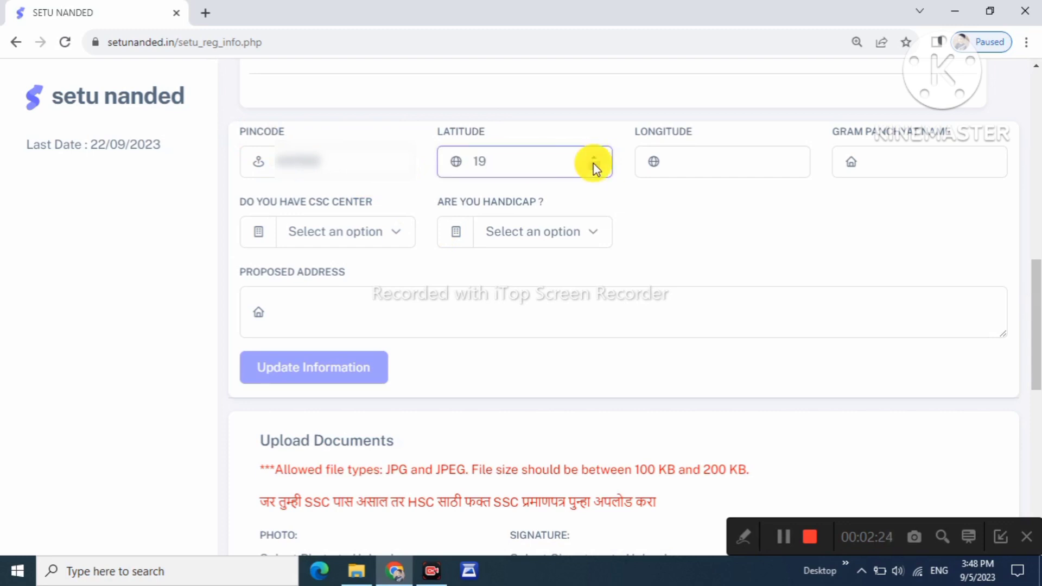
click(595, 156)
click(595, 156)
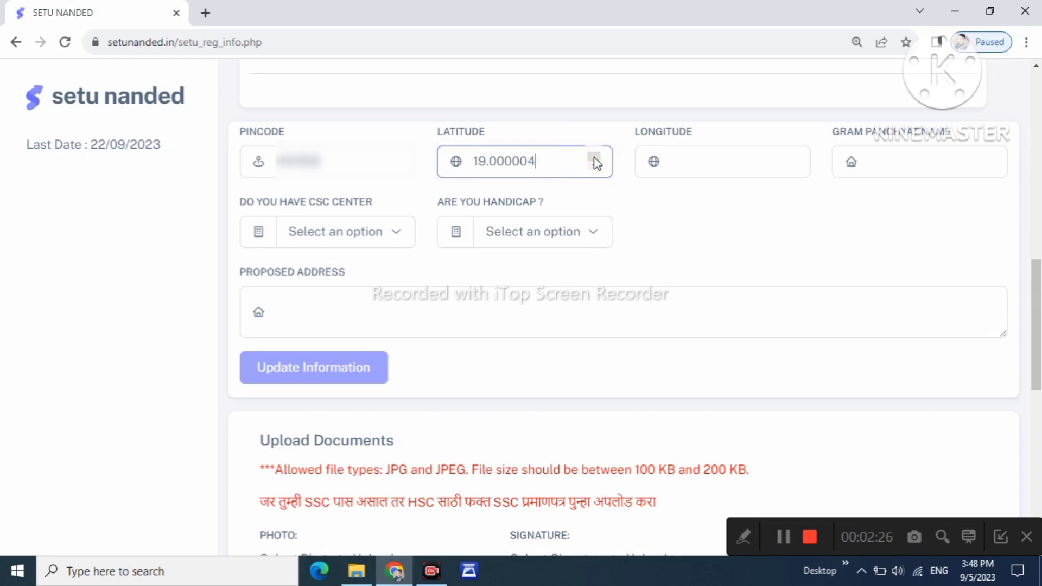
key(ctrl+a)
key(BackSpace)
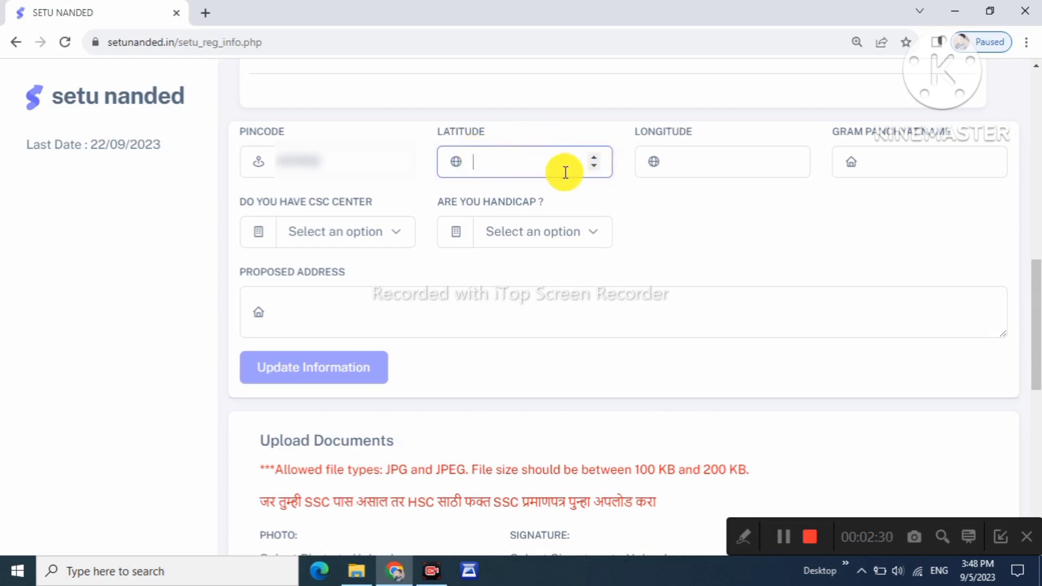
drag(637, 132, 681, 139)
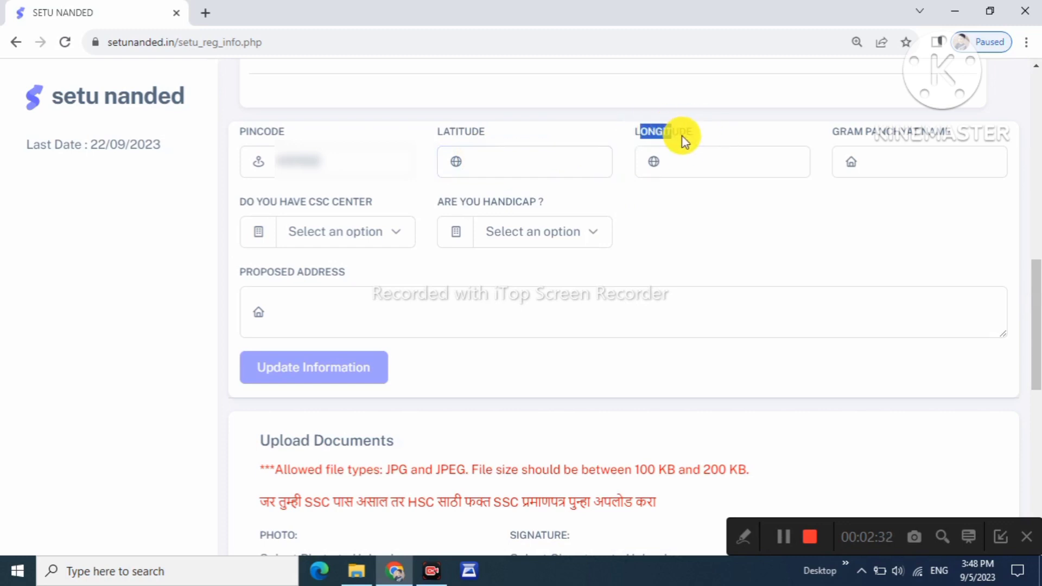
click(699, 155)
drag(846, 125, 926, 128)
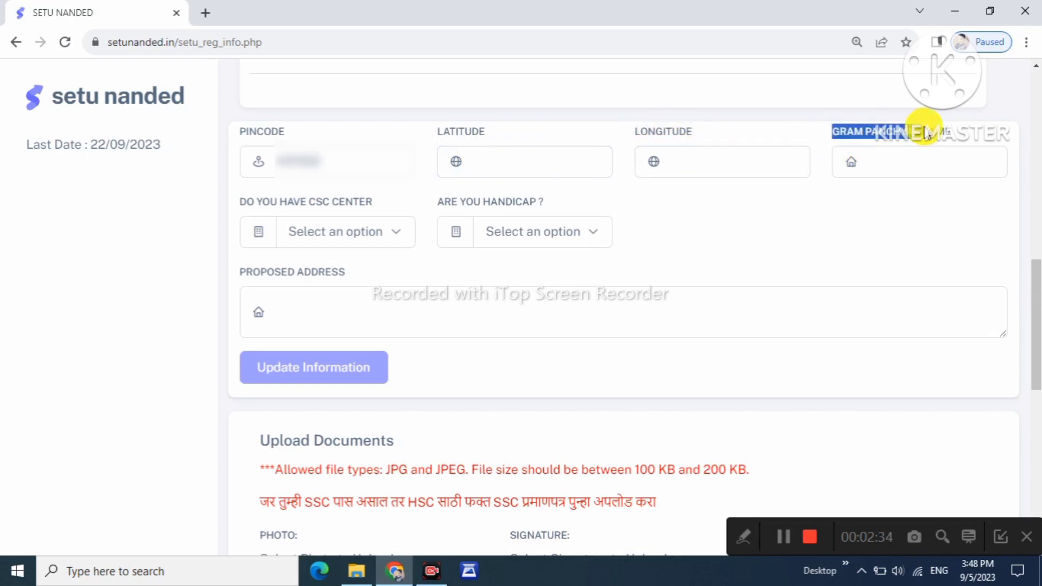
click(924, 158)
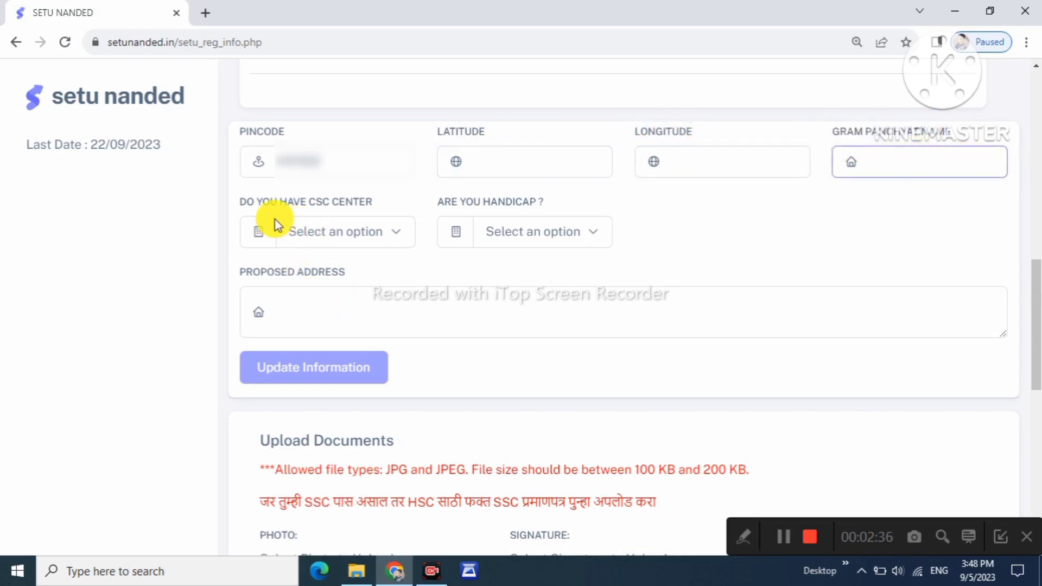
Answer Yes to having a CSC center and No to being handicapped.
drag(246, 203, 360, 204)
click(358, 233)
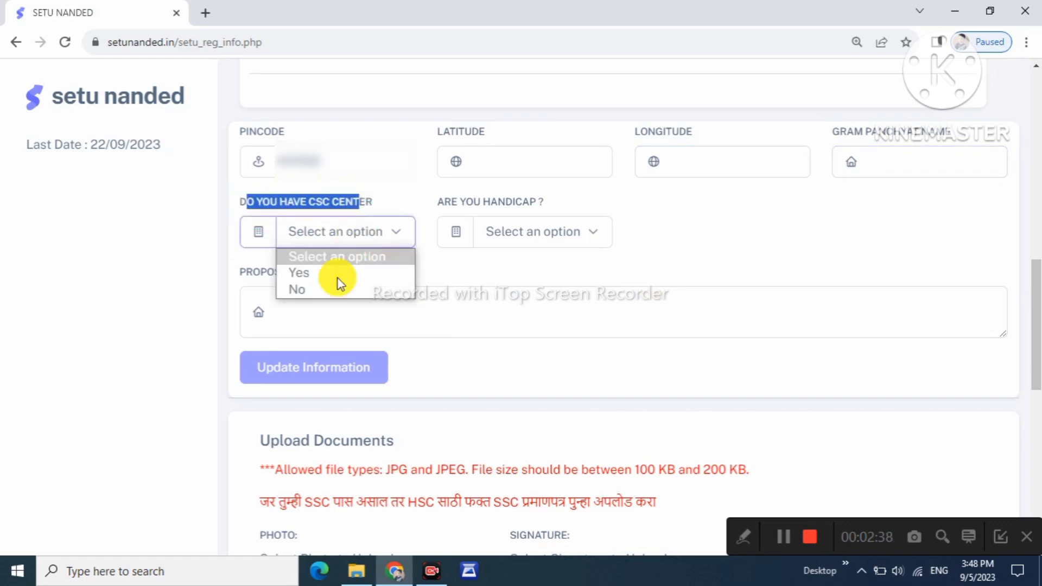
click(326, 274)
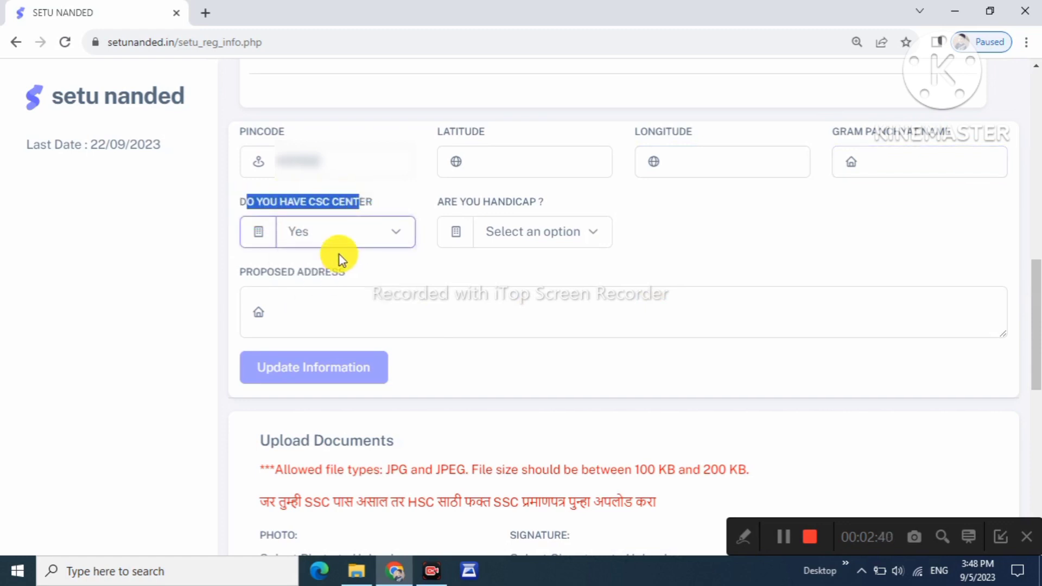
drag(496, 204, 506, 207)
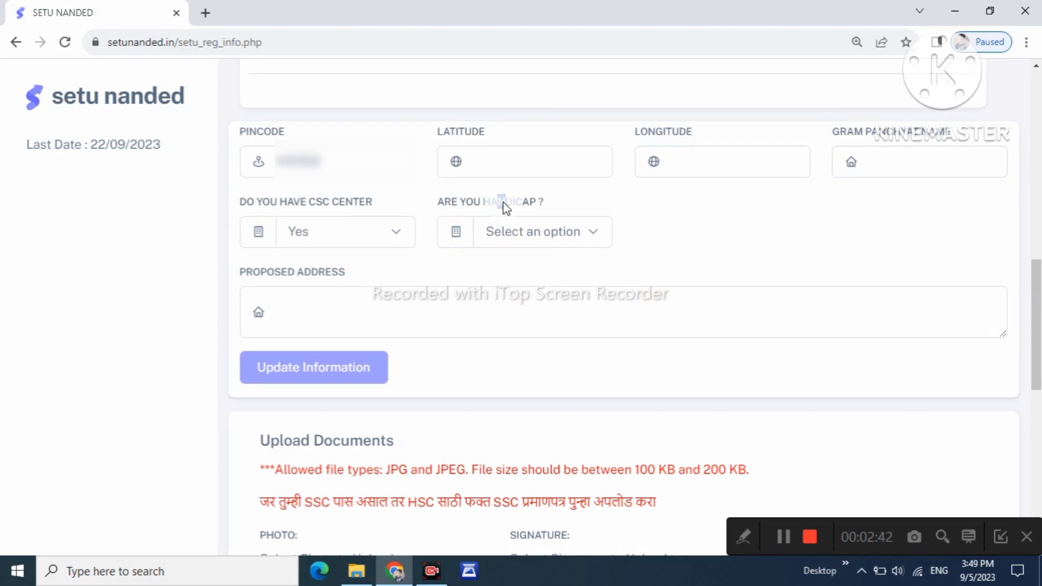
click(532, 238)
click(506, 295)
Fill in the latitude, longitude, gram panchayat name and full proposed address, then submit the updated information.
click(534, 298)
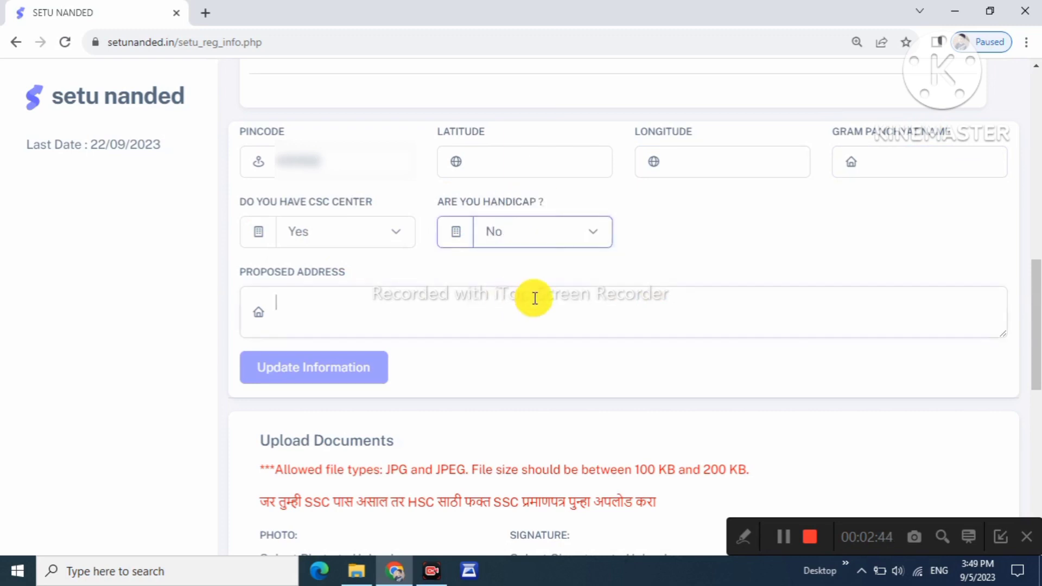
drag(257, 275, 326, 275)
drag(337, 312, 503, 313)
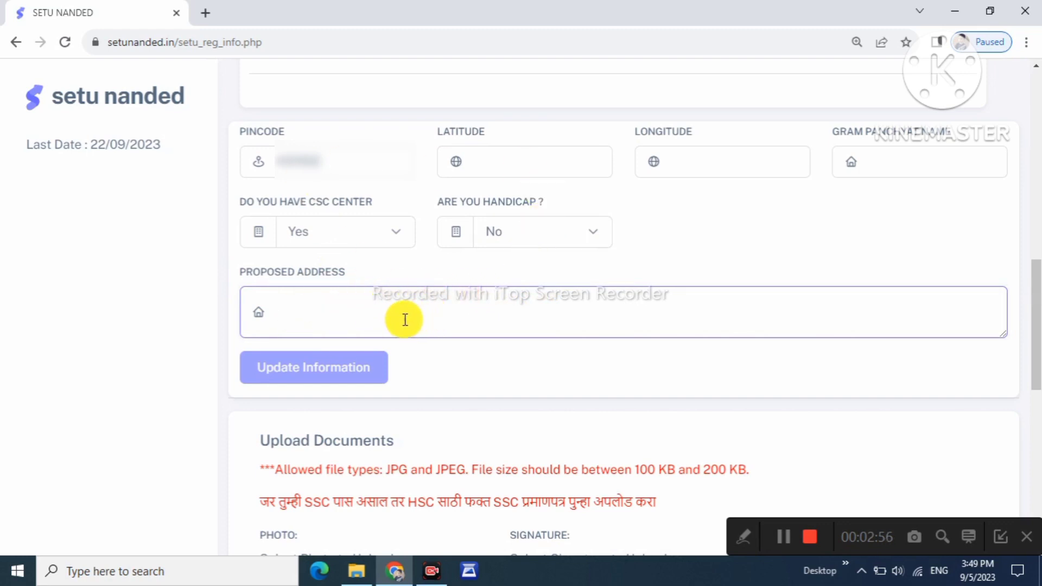
key(ctrl+v)
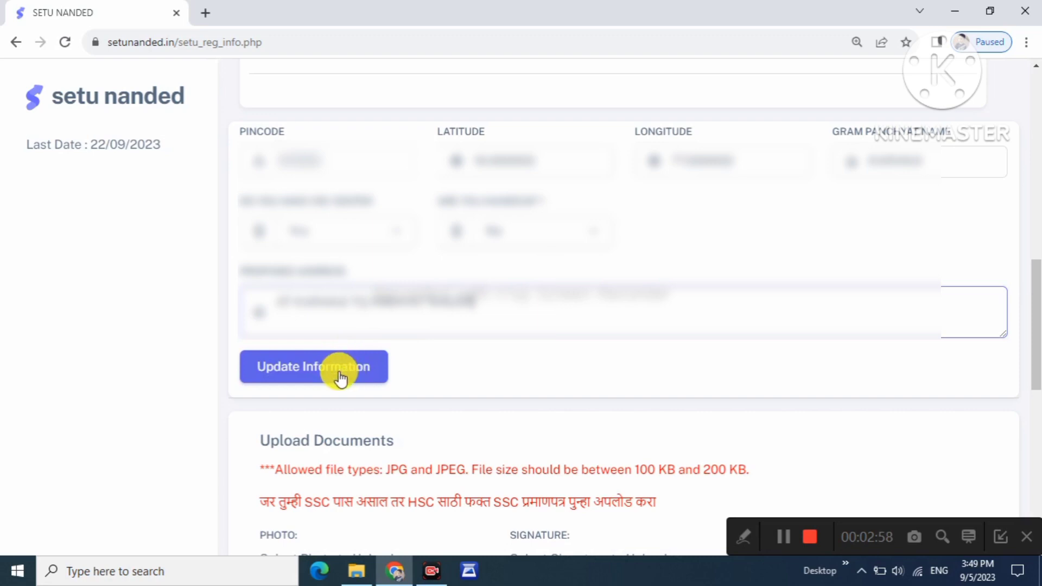
click(369, 374)
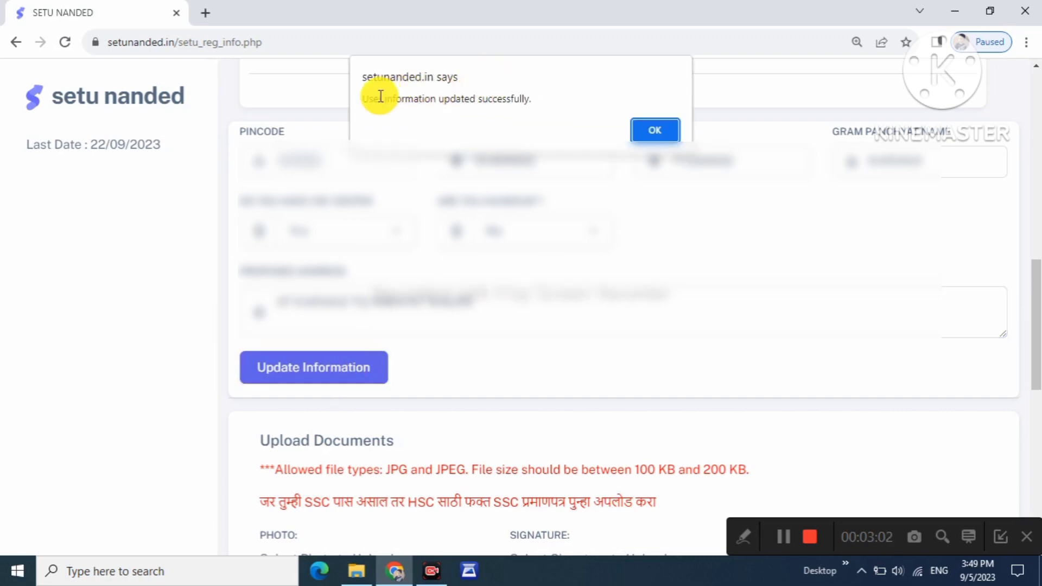
drag(362, 99, 545, 102)
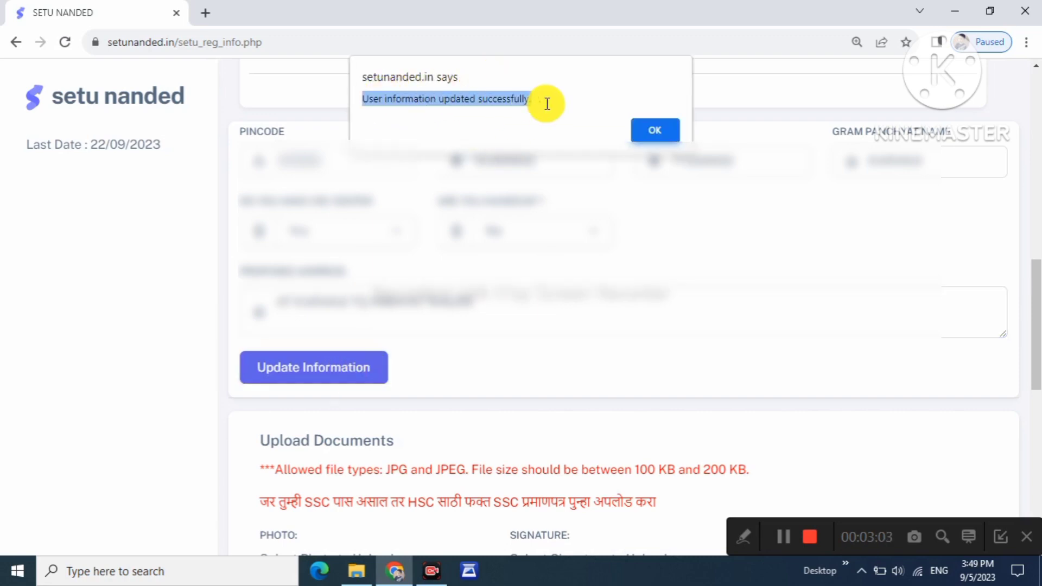
click(655, 135)
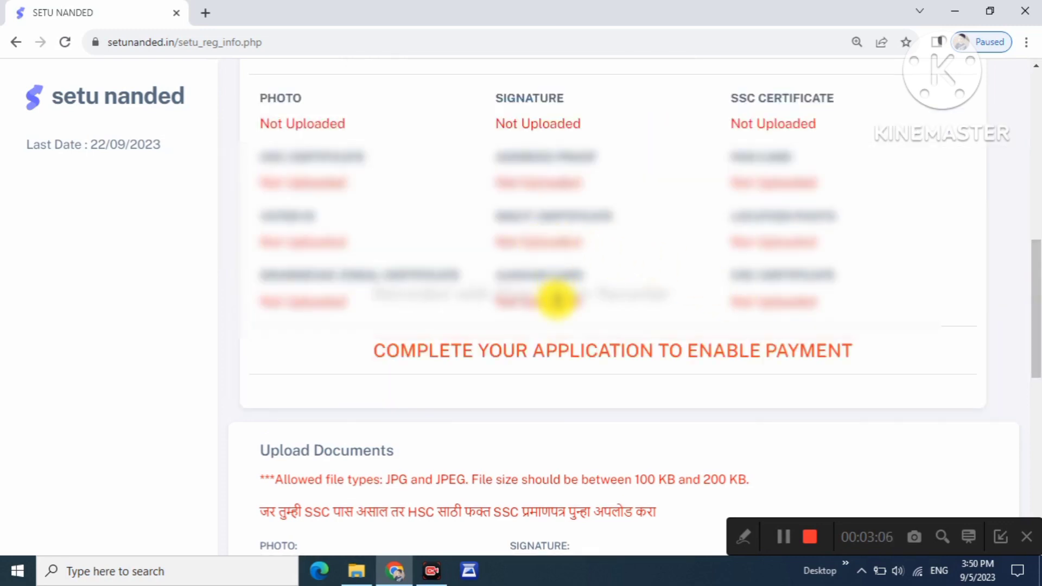
Read the allowed file types and the file size limits for the document uploads.
scroll(556, 299, down, 7)
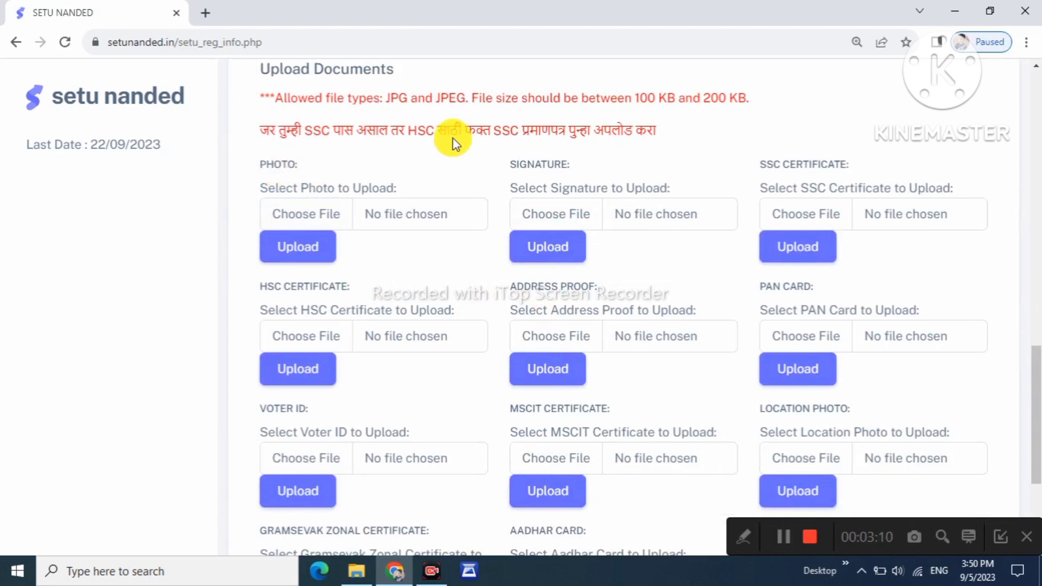
drag(277, 102, 714, 99)
click(728, 99)
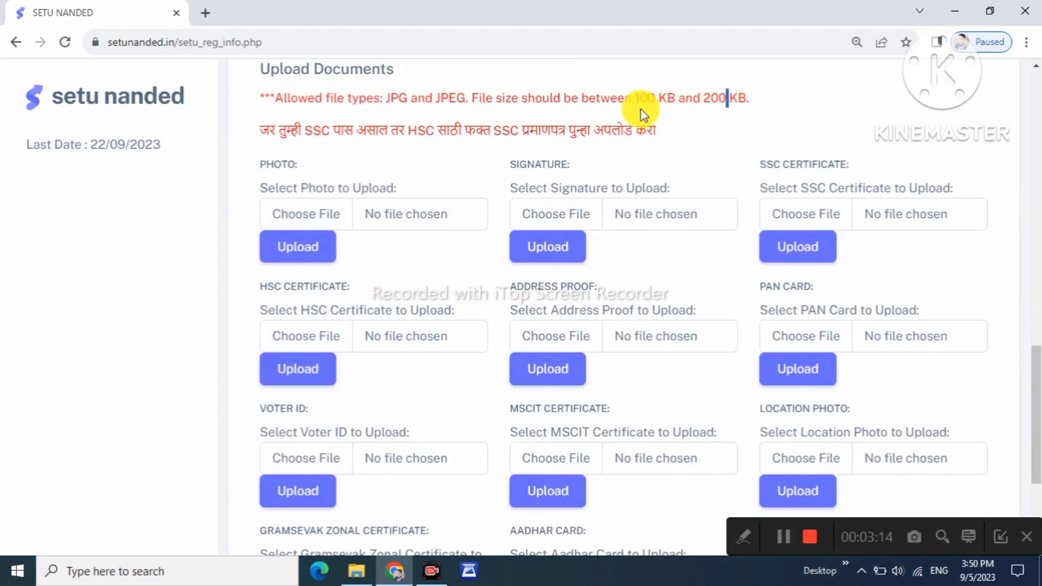
drag(625, 98, 693, 98)
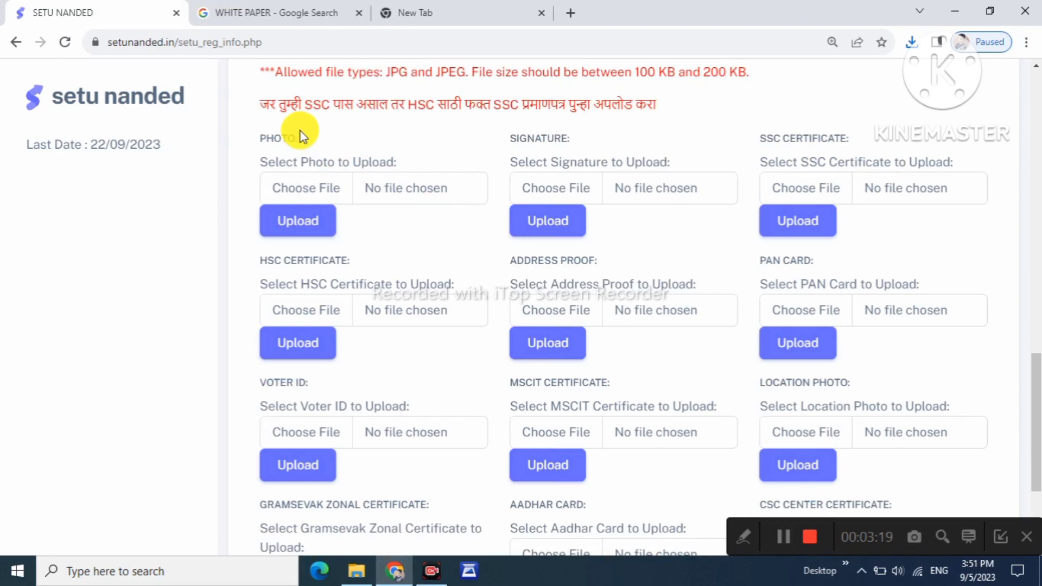
drag(470, 73, 749, 74)
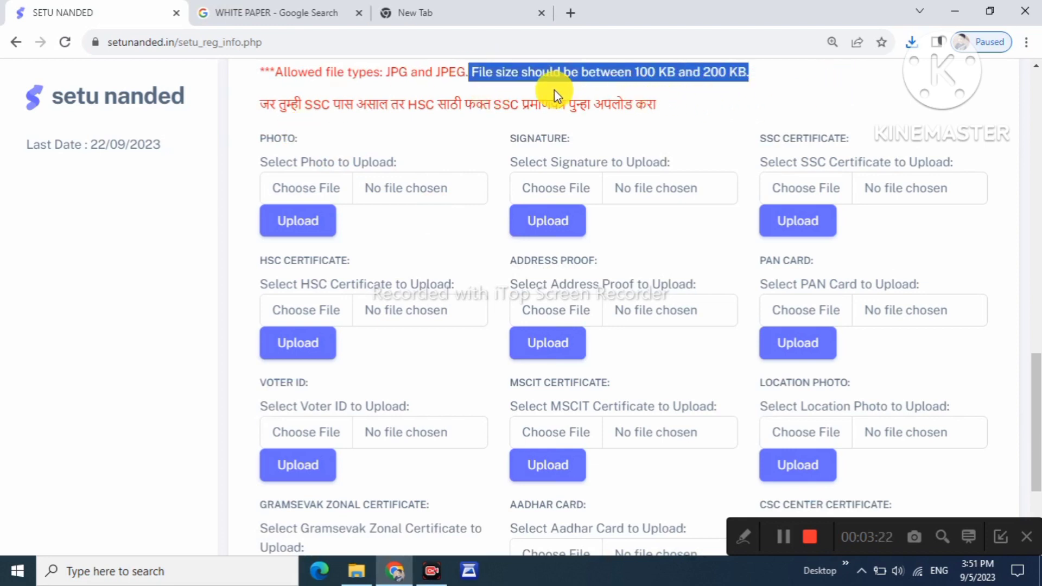
click(696, 100)
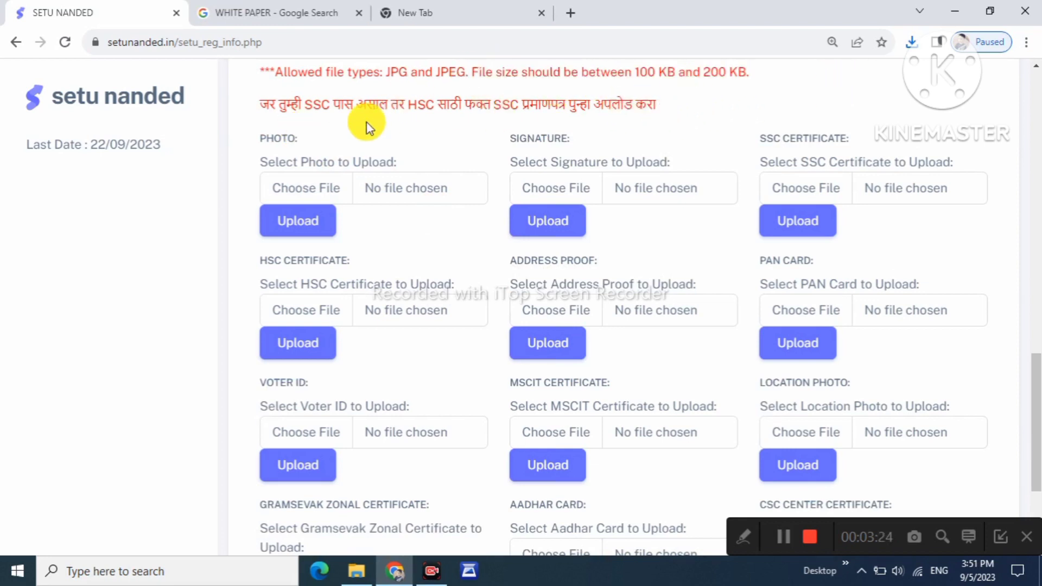
Choose the applicant's photo file and upload it as the application photo.
drag(268, 161, 340, 194)
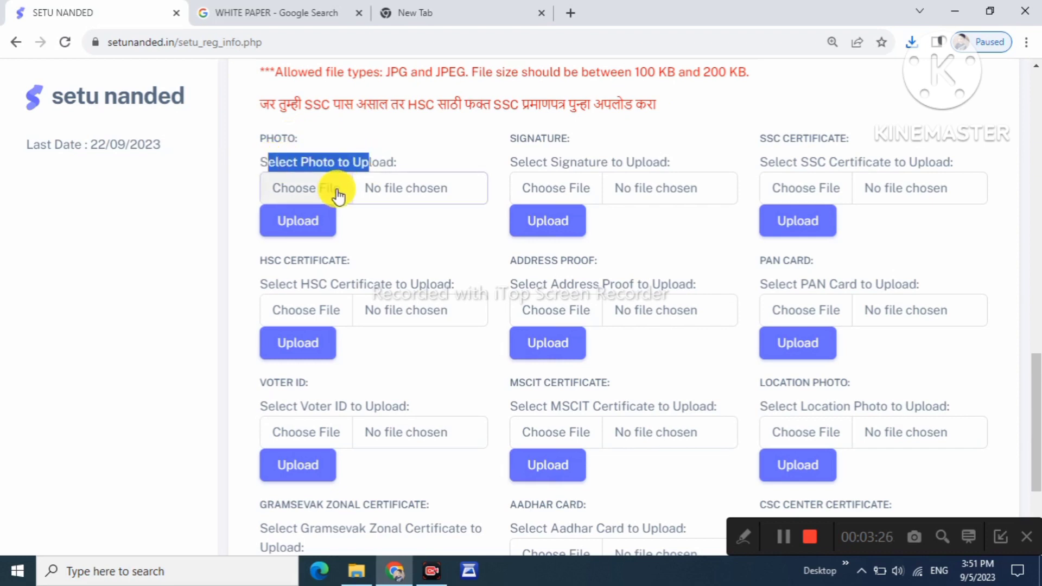
click(323, 200)
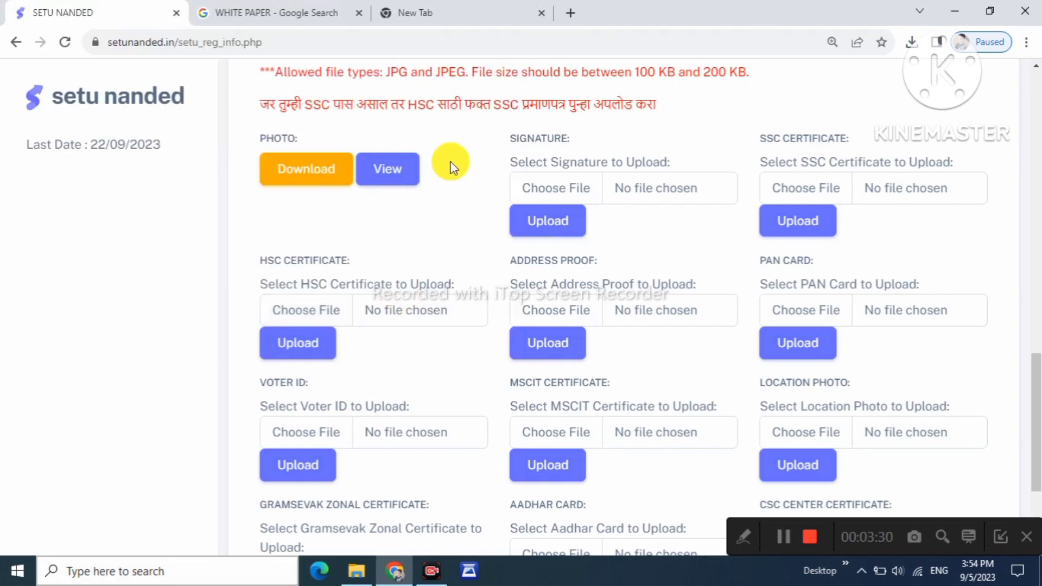
scroll(747, 78, up, 1)
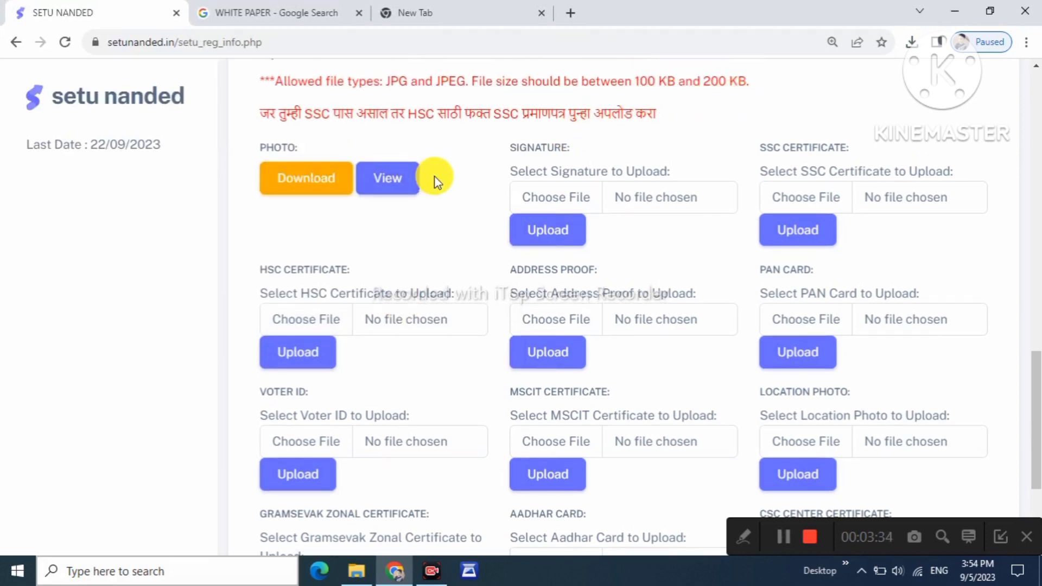
Choose GHR.jpg as the signature file and upload it.
mouse_move(507, 159)
mouse_down()
mouse_move(563, 181)
mouse_move(563, 201)
mouse_up()
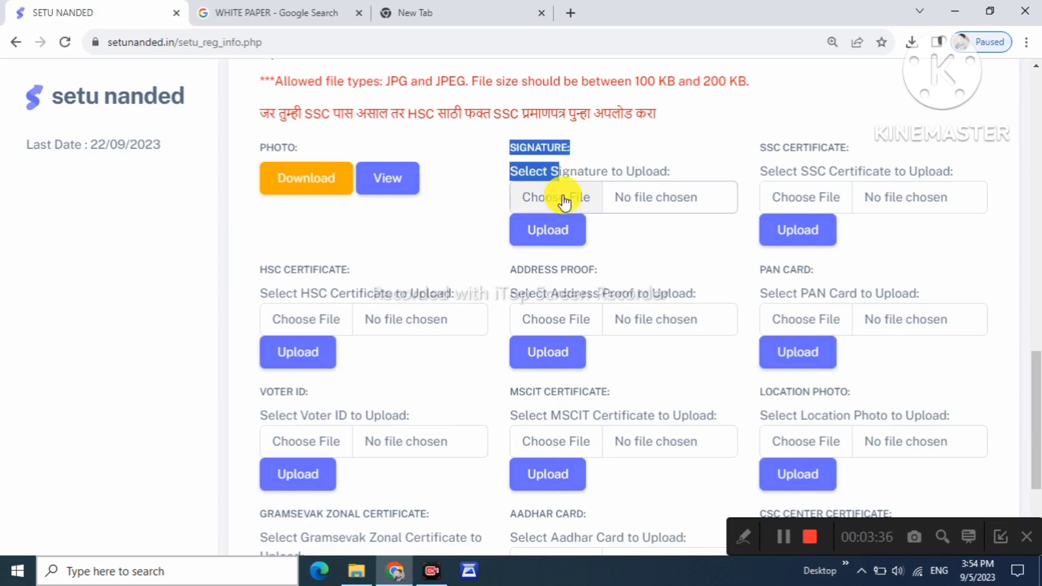
click(564, 199)
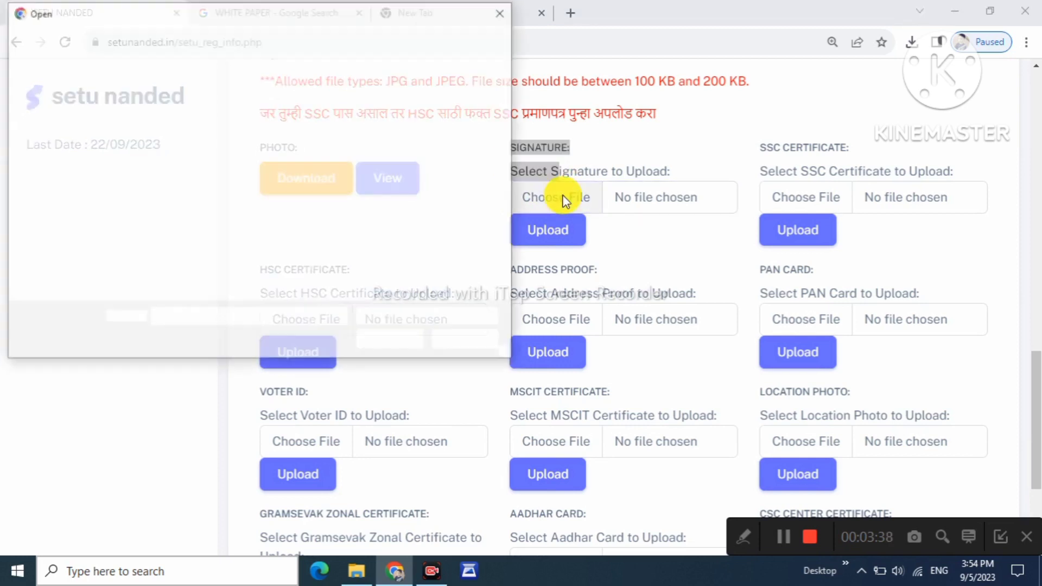
key(Return)
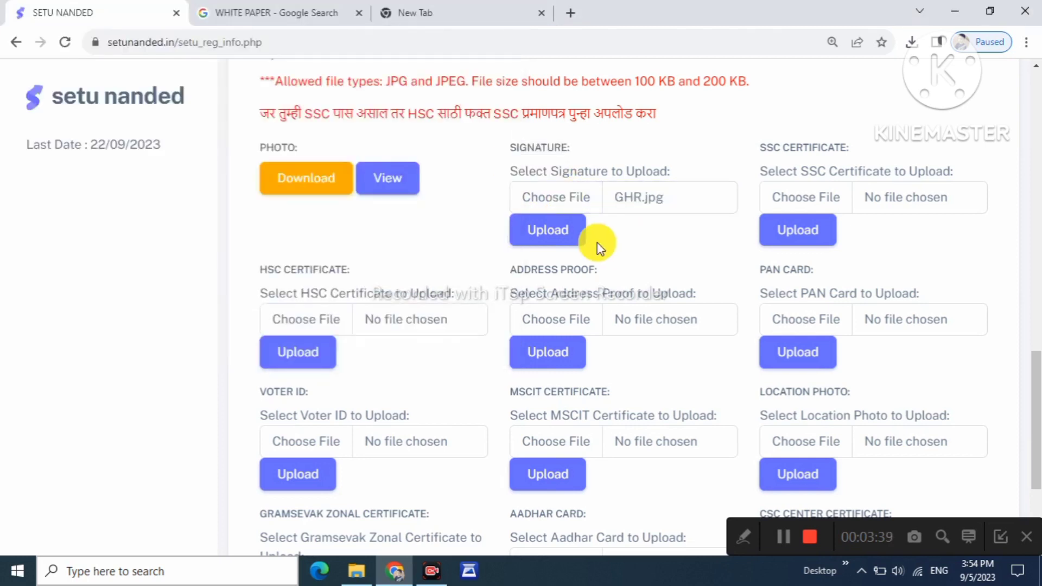
click(565, 239)
click(565, 242)
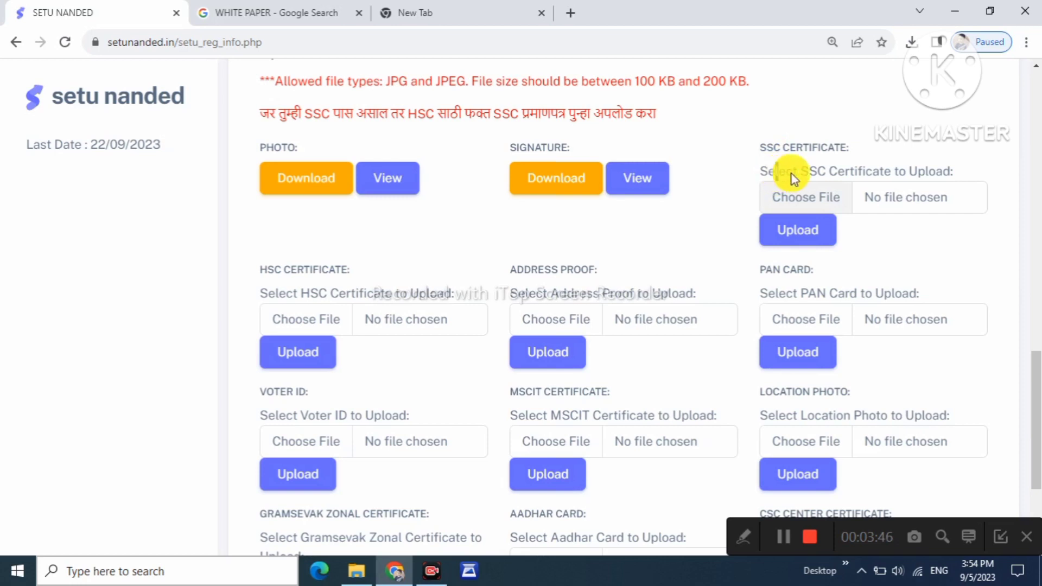
Upload GHR.jpg as the SSC certificate, then choose and upload the HSC certificate file.
drag(817, 170, 845, 166)
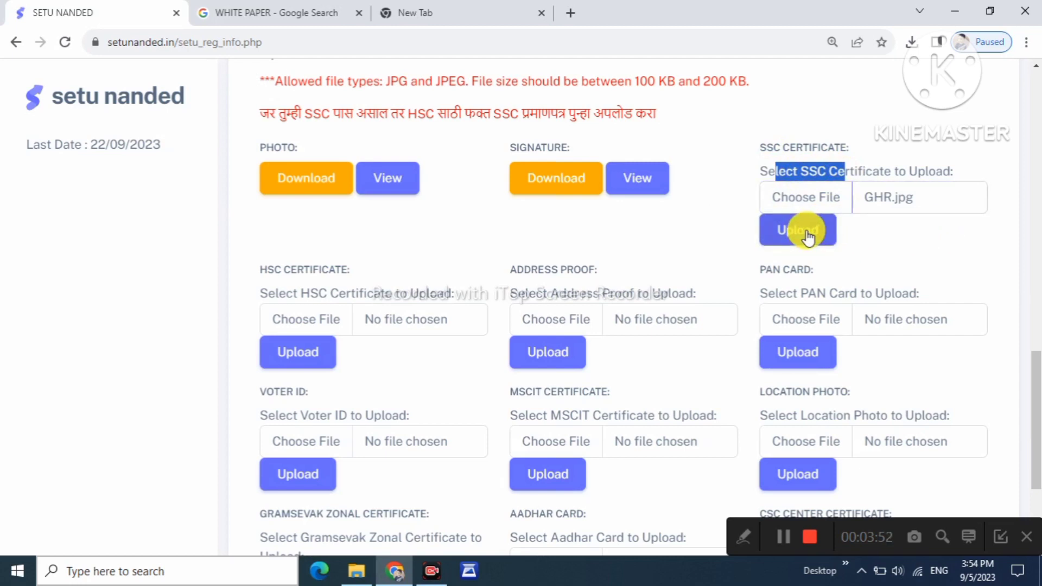
click(824, 229)
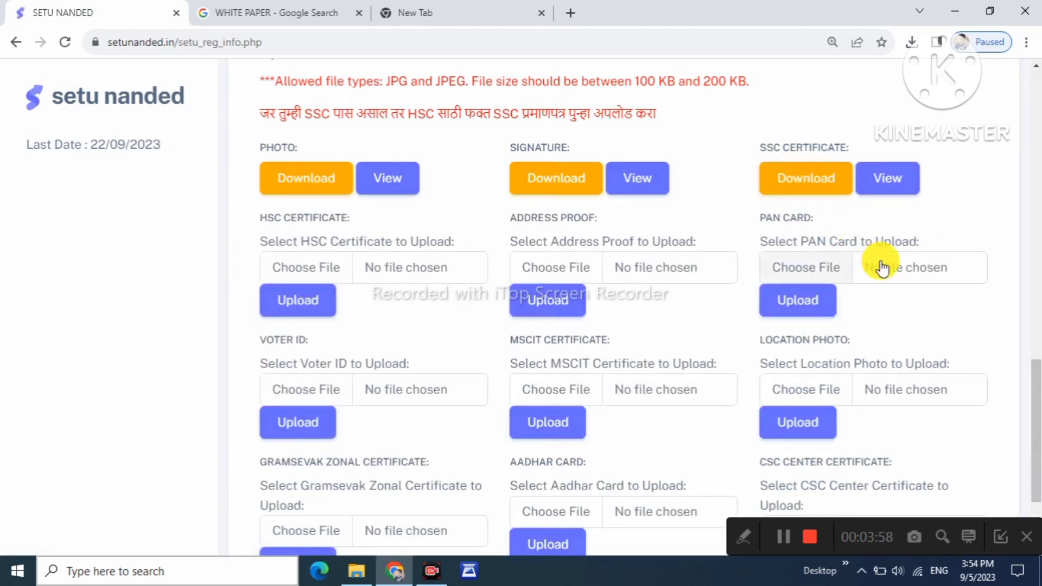
click(882, 267)
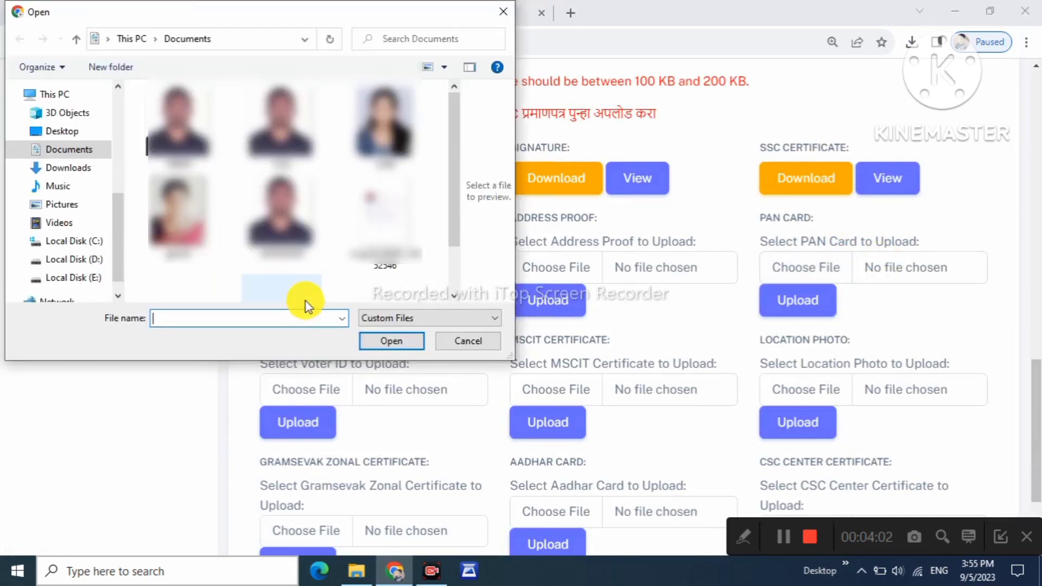
double_click(305, 301)
click(305, 301)
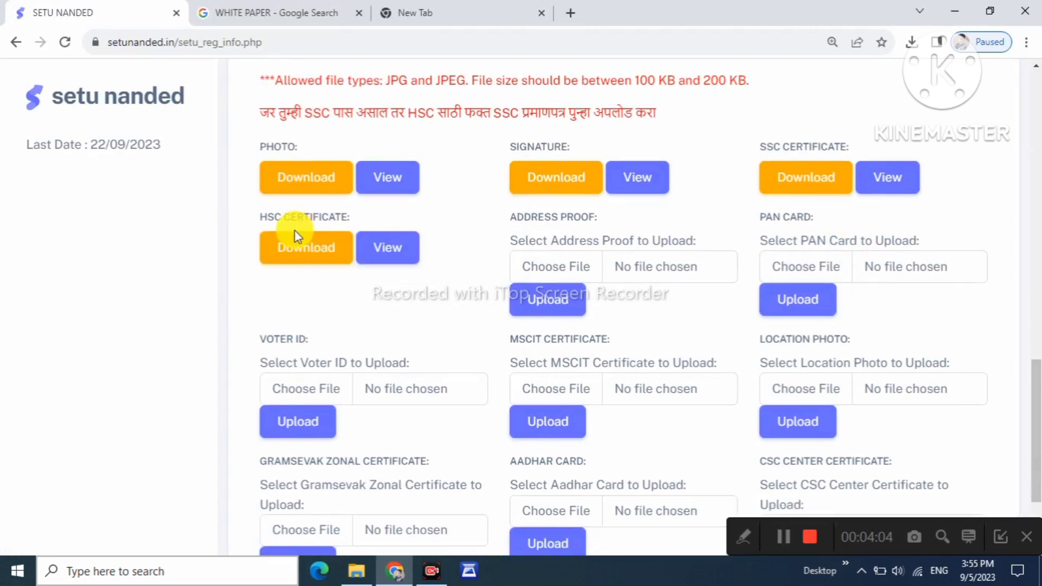
Upload GHR.jpg as the address proof, and choose and upload the PAN card file.
click(543, 267)
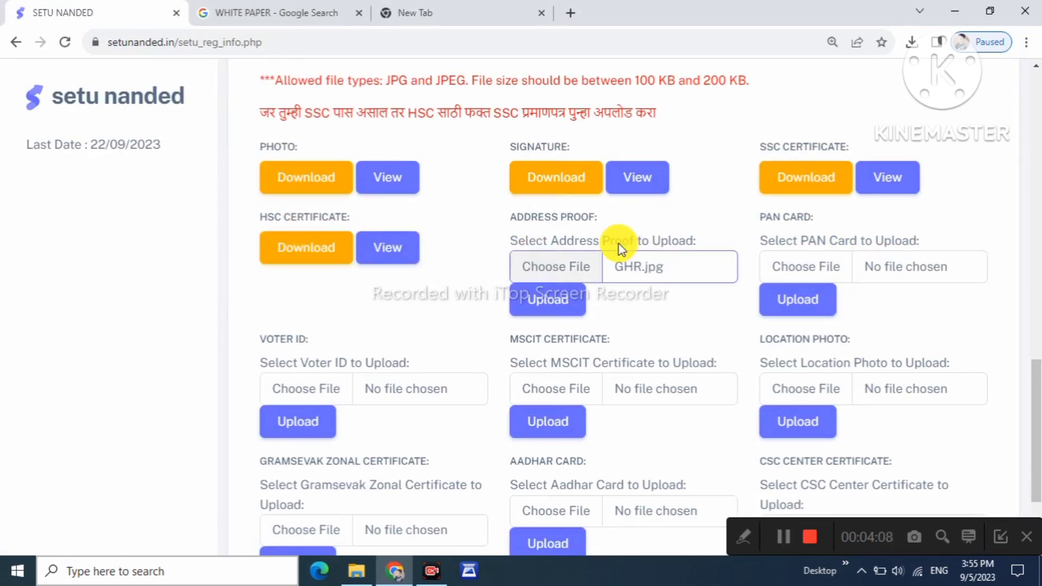
drag(618, 242, 660, 241)
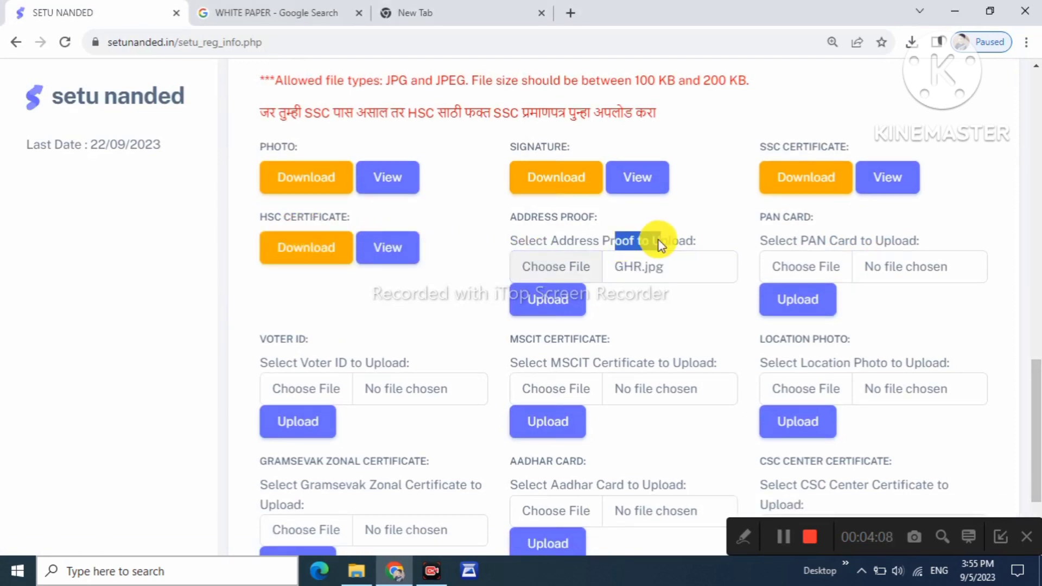
click(558, 309)
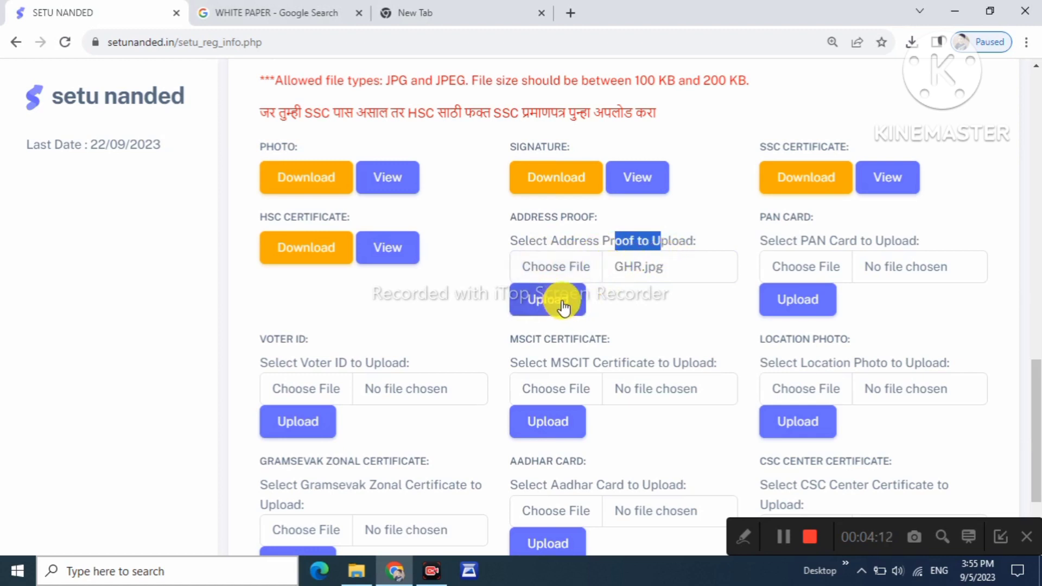
drag(785, 240, 815, 280)
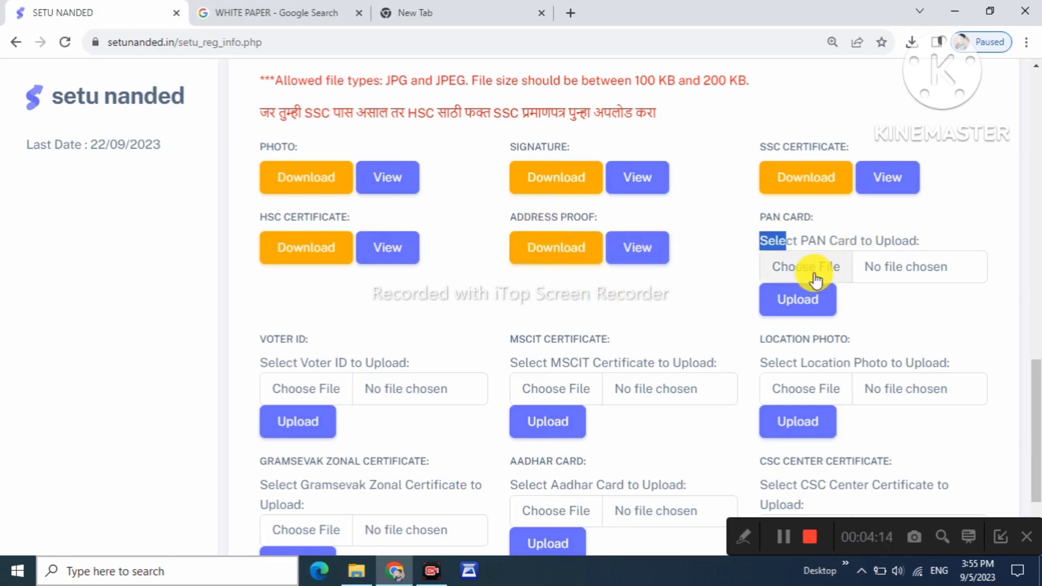
click(816, 279)
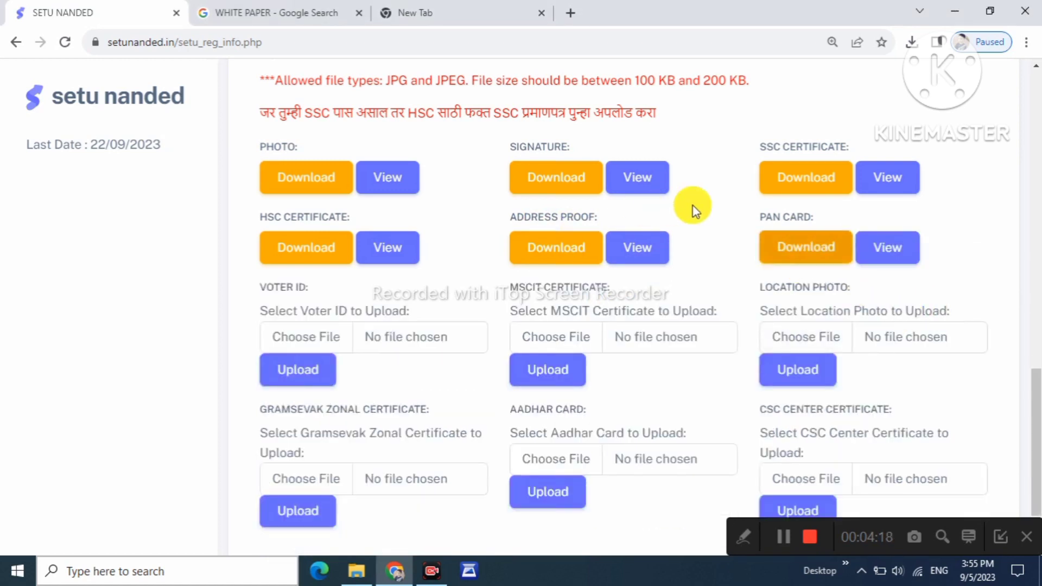
Choose and upload the files for the voter ID and the MSCIT certificate.
drag(271, 319, 337, 310)
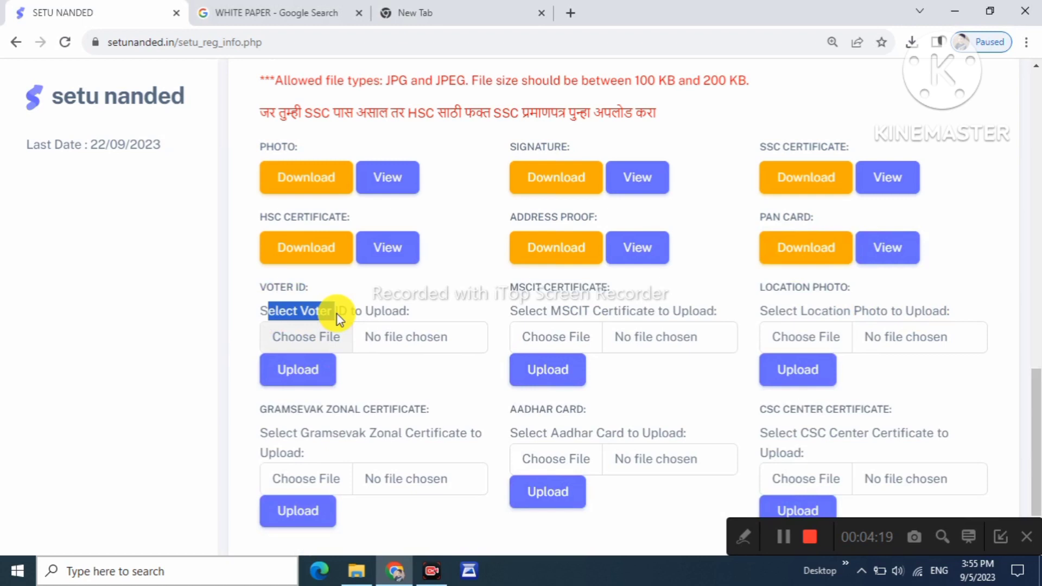
click(318, 341)
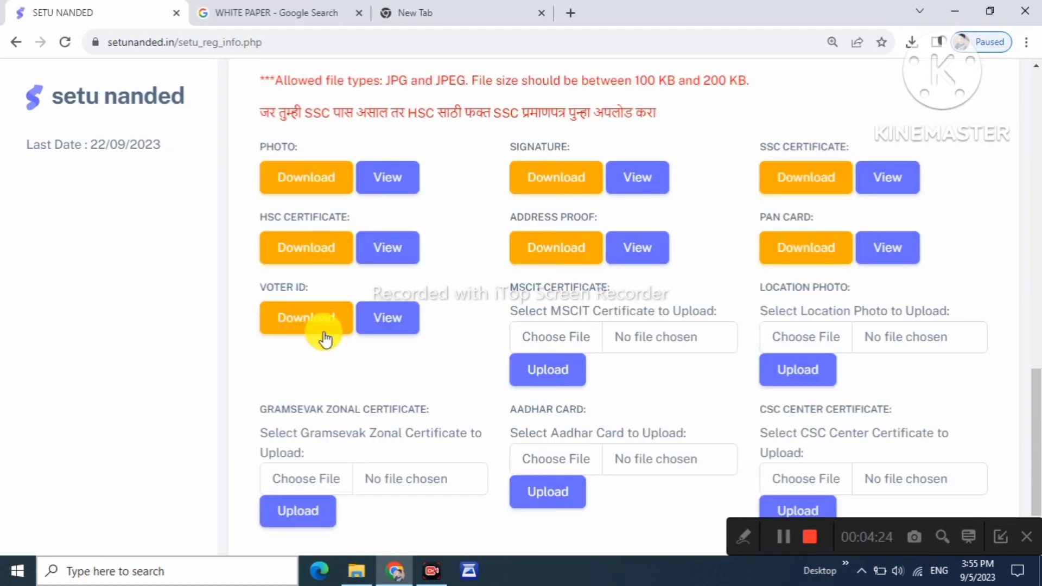
drag(601, 311, 618, 311)
click(582, 353)
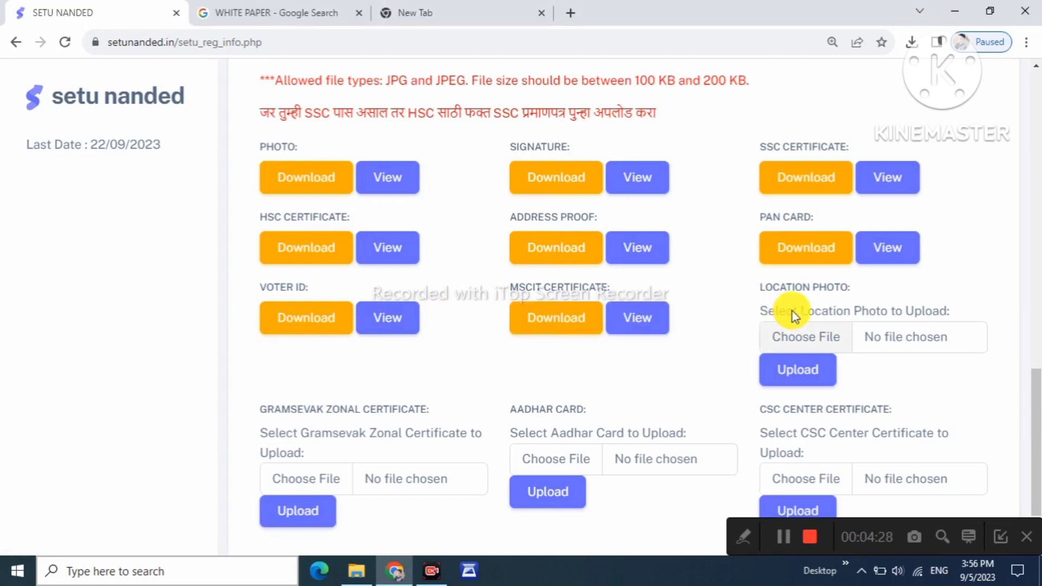
Choose and upload the files for the location photo and the Gramsevak zonal certificate.
drag(782, 324, 914, 295)
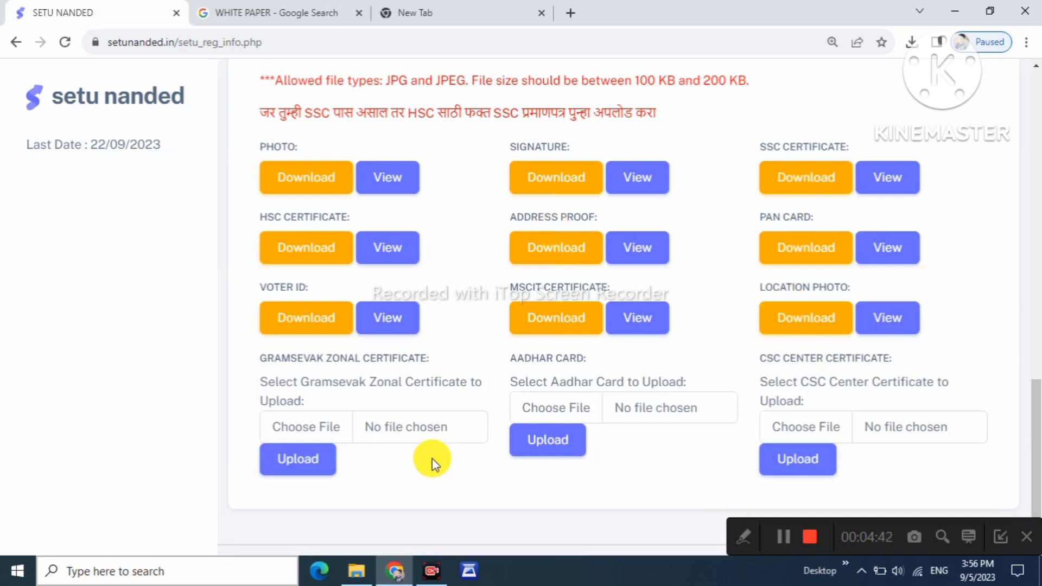
drag(341, 356, 315, 407)
click(314, 408)
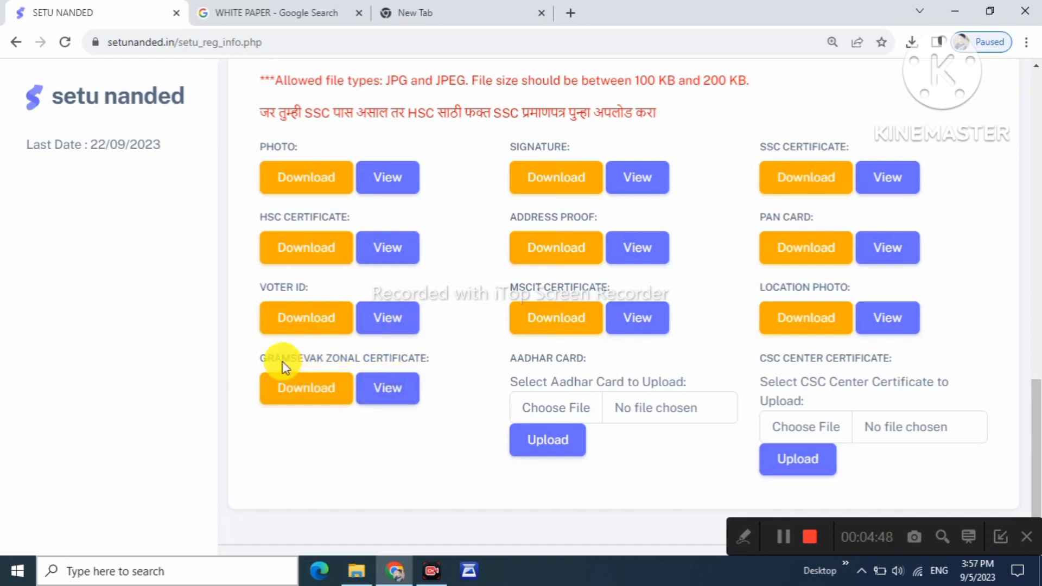
drag(280, 361, 348, 365)
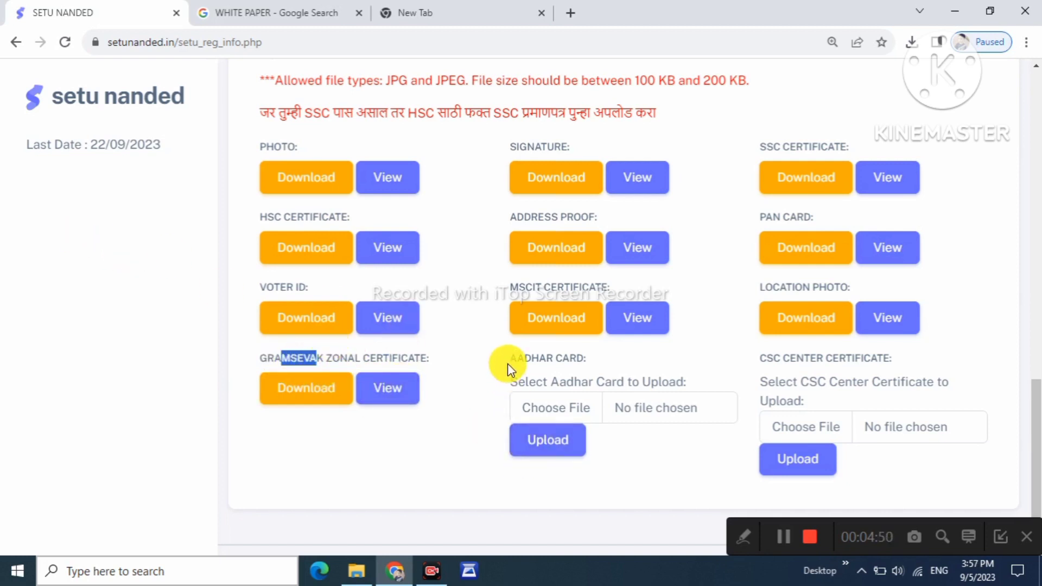
Choose and upload the files for the Aadhar card and the CSC center certificate.
drag(507, 363, 586, 359)
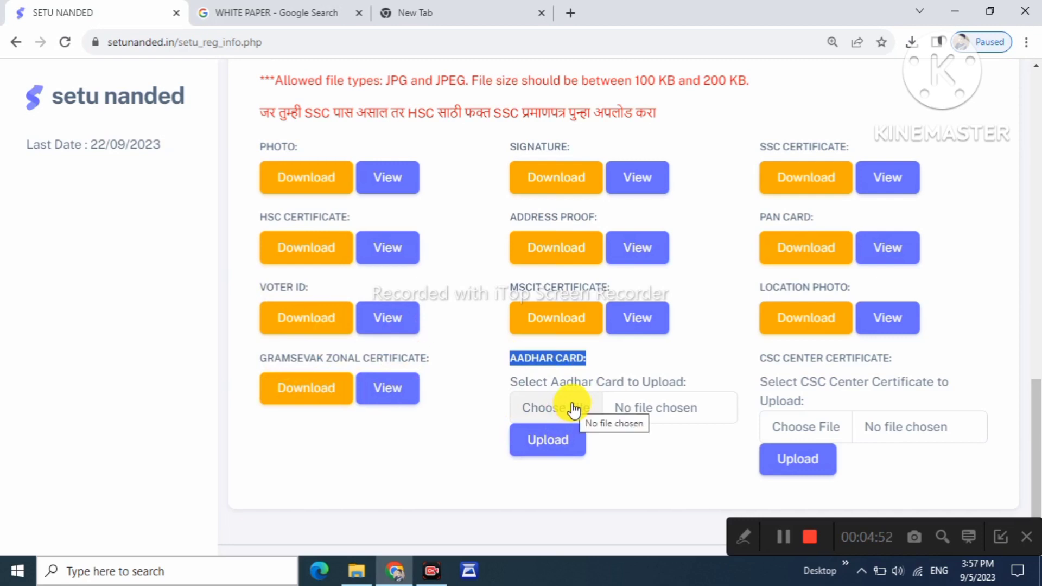
click(573, 409)
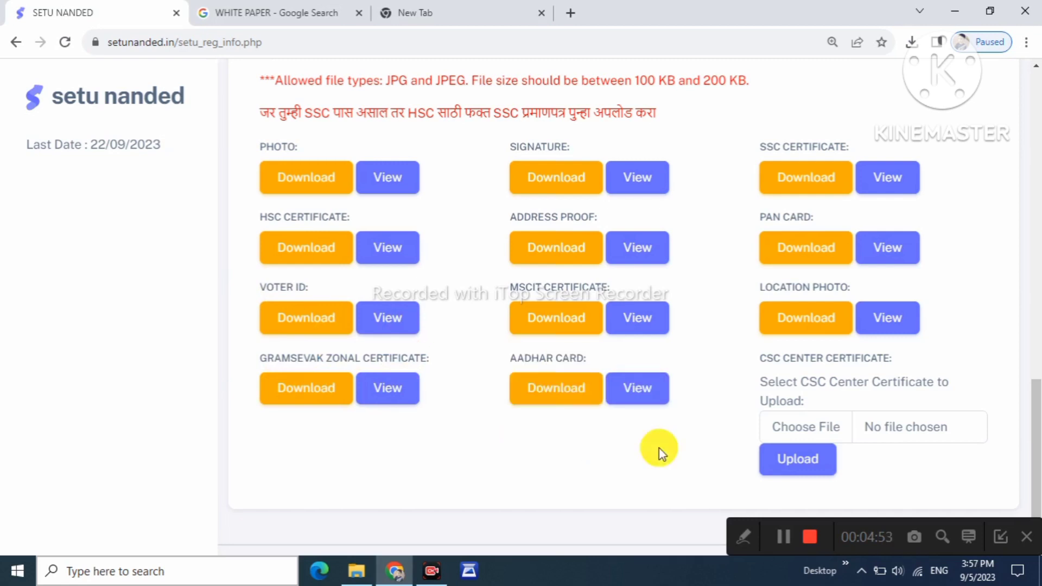
drag(774, 390, 760, 382)
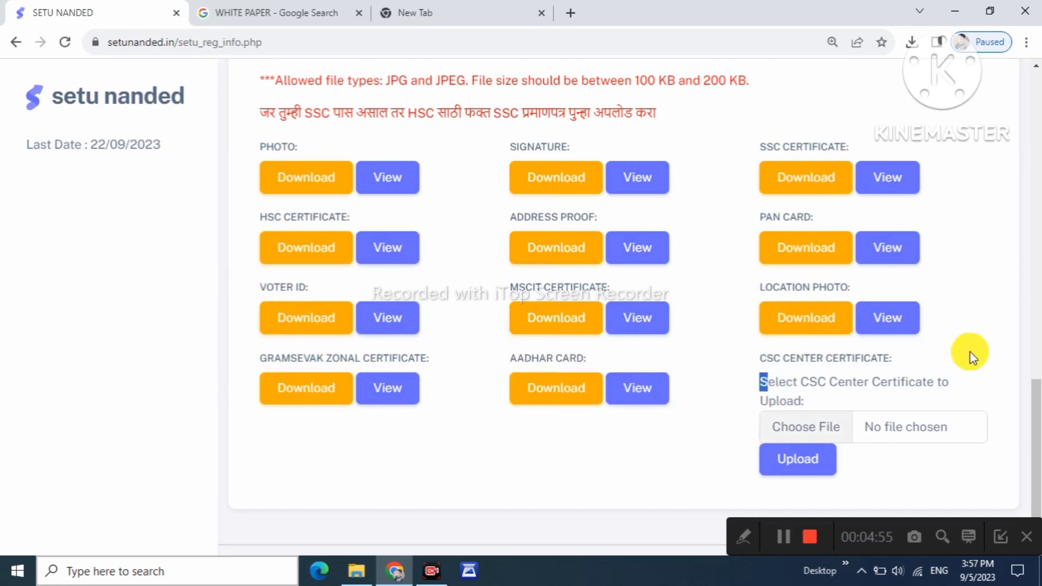
click(808, 438)
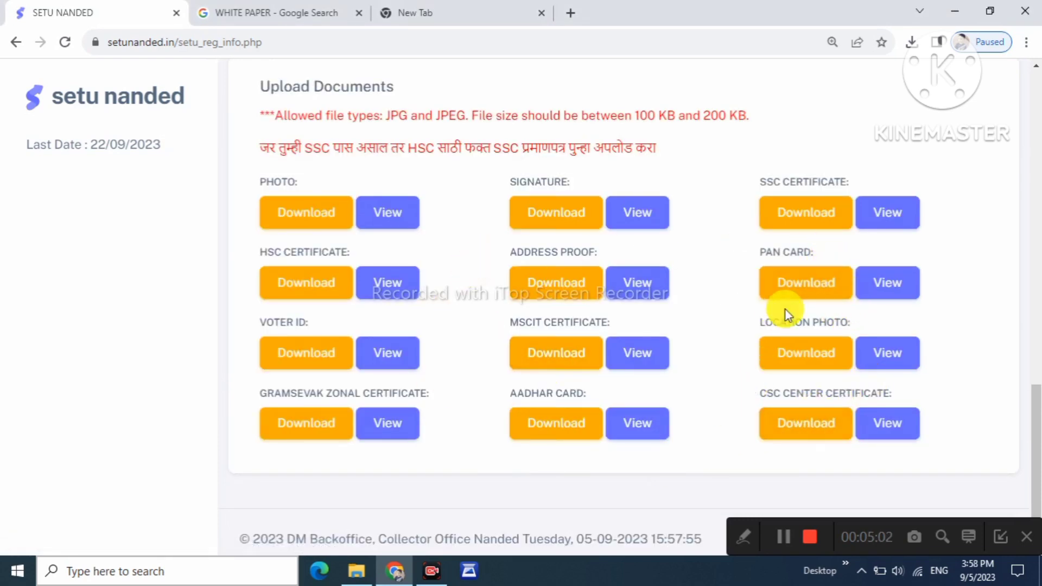
Proceed to payment for the application and review the payment slip, payment date and payment details fields.
scroll(529, 393, up, 5)
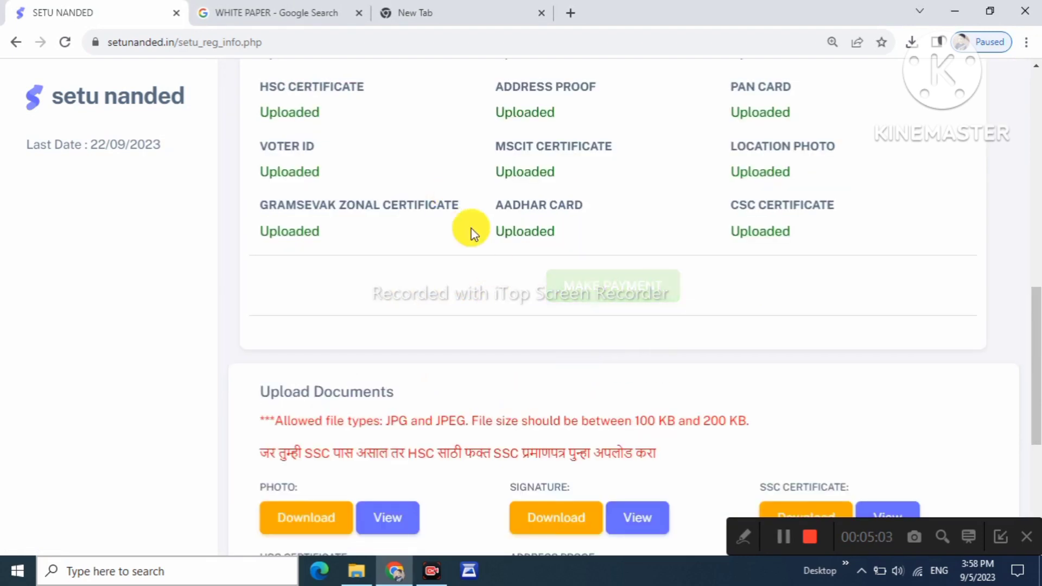
click(621, 295)
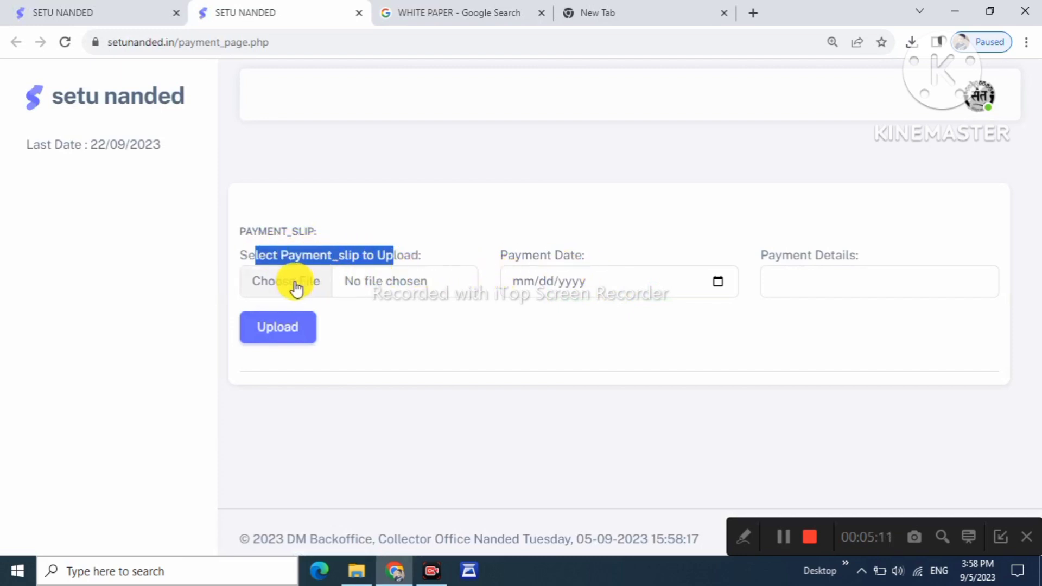
drag(509, 256, 643, 253)
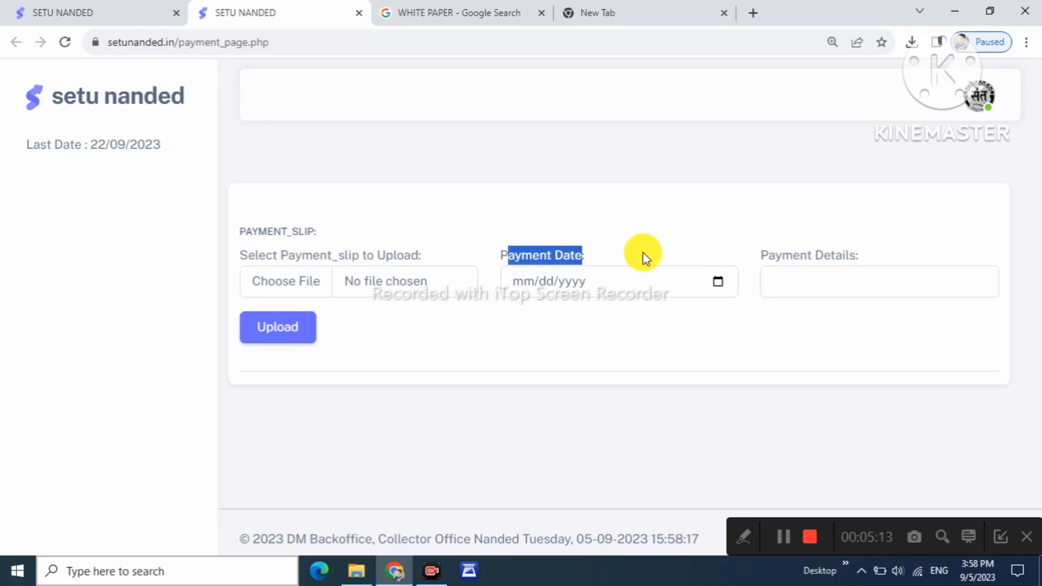
double_click(777, 259)
click(786, 274)
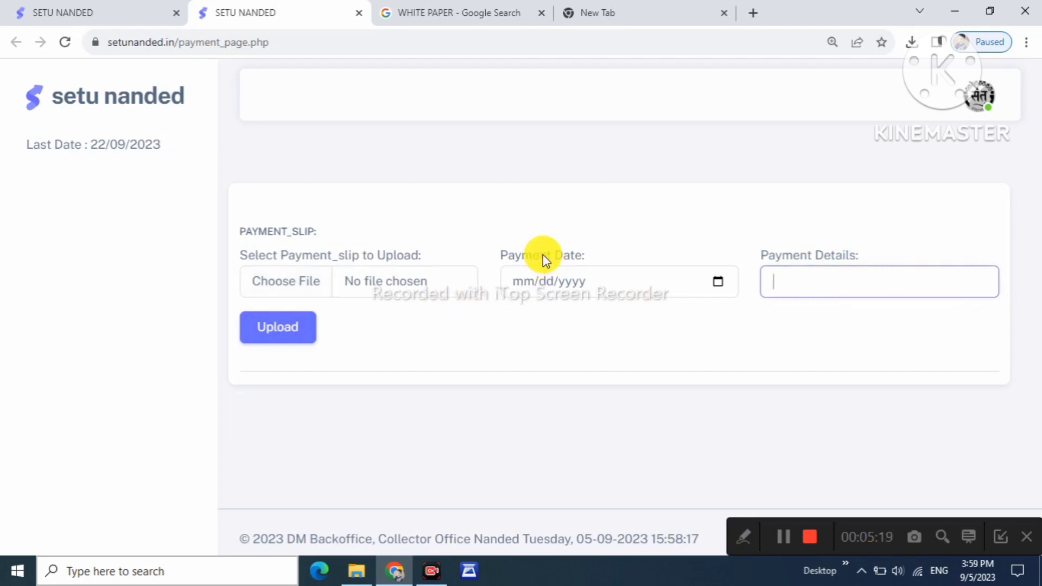
Set the payment date to 09/04/2023 using the calendar.
drag(522, 255, 574, 257)
click(562, 291)
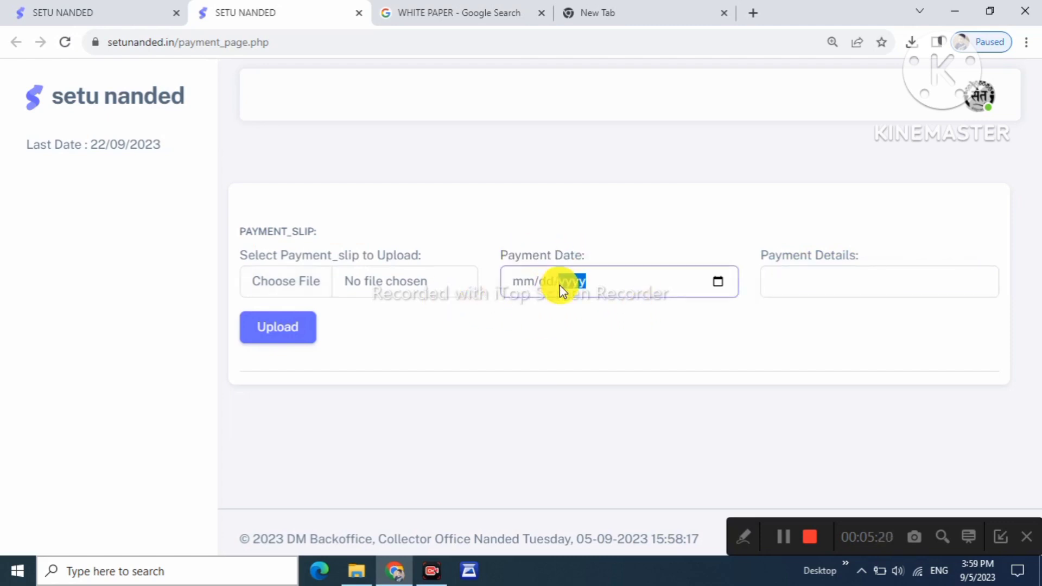
click(718, 281)
click(588, 317)
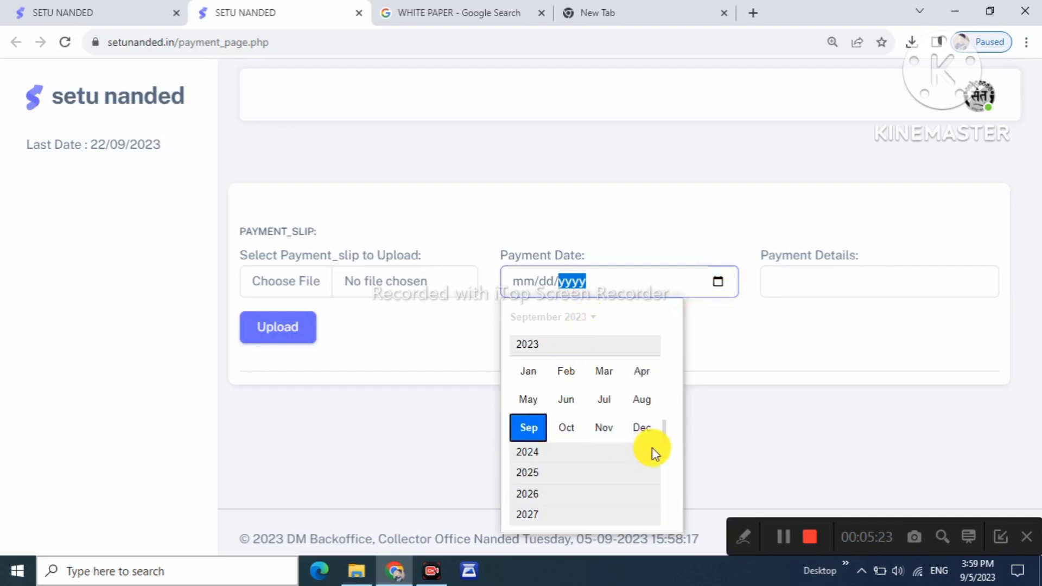
click(529, 426)
click(545, 395)
triple_click(543, 255)
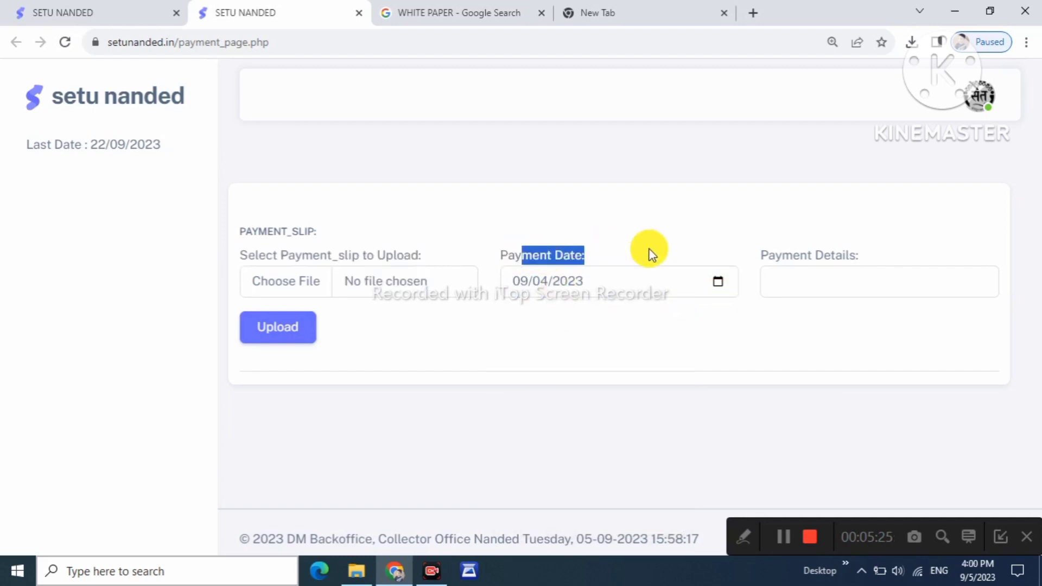
Review the payment details field and choose GHR.jpg as the payment slip file.
drag(763, 250, 855, 257)
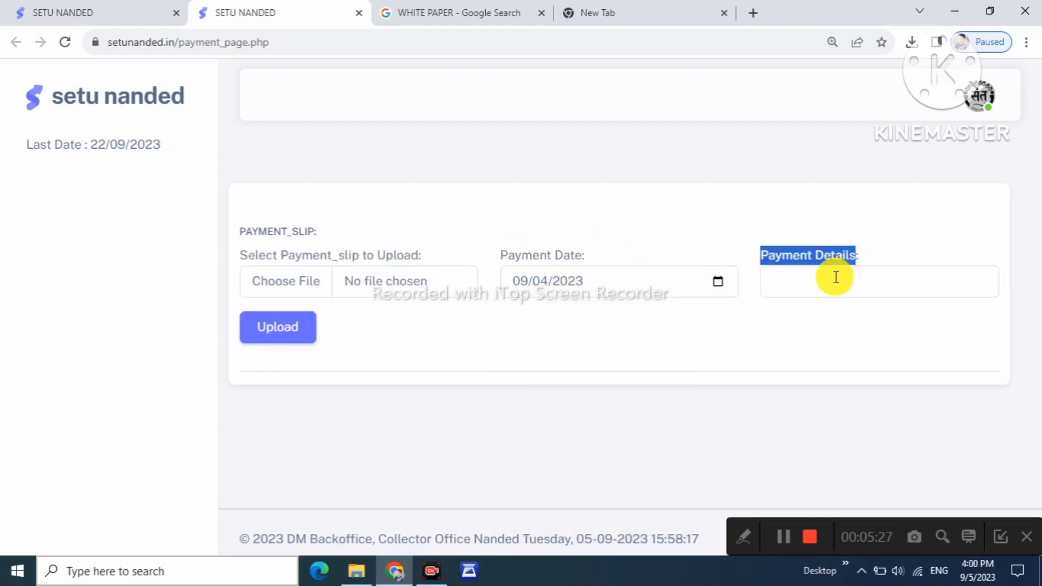
click(828, 325)
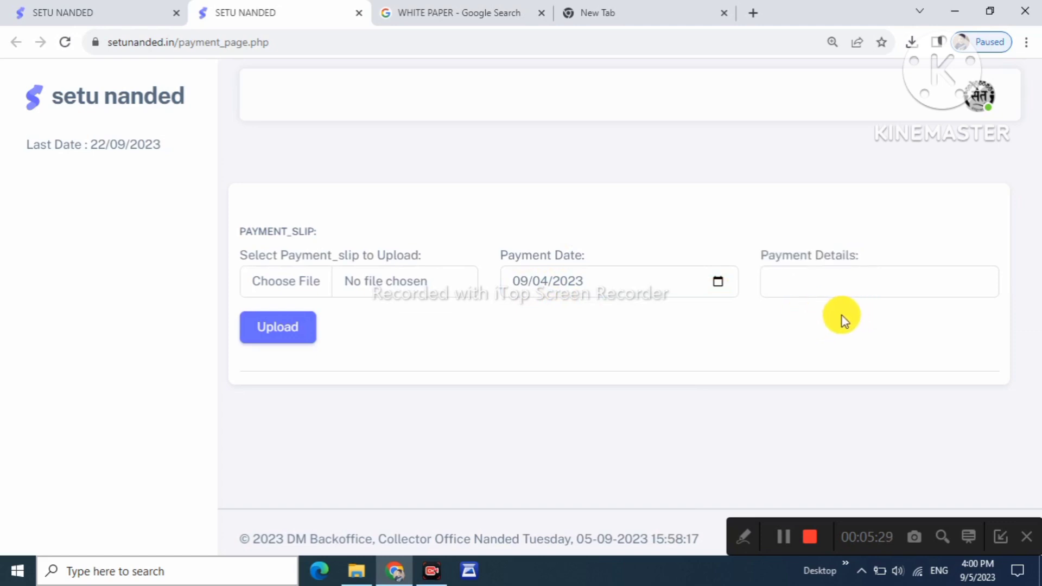
drag(794, 253, 859, 256)
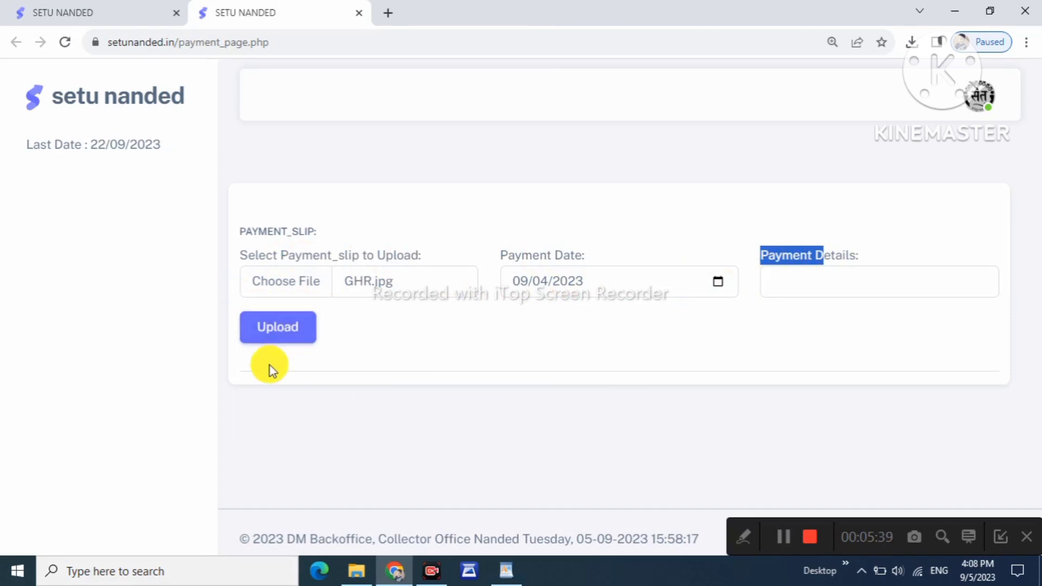
Switch to the WordPad document and read the notes on the application number, verification process and acceptance or rejection notice.
click(506, 570)
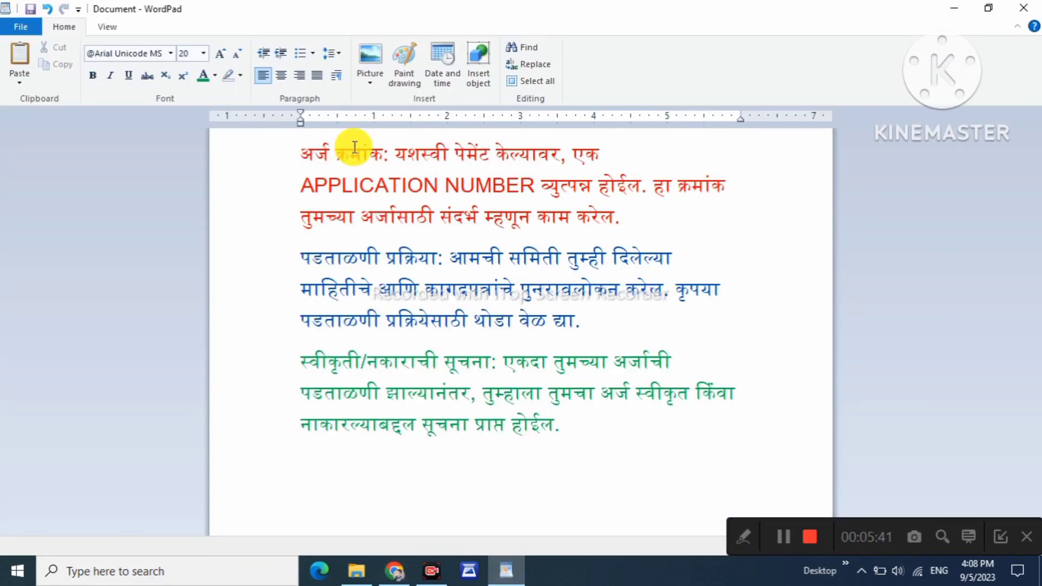
drag(310, 157, 539, 209)
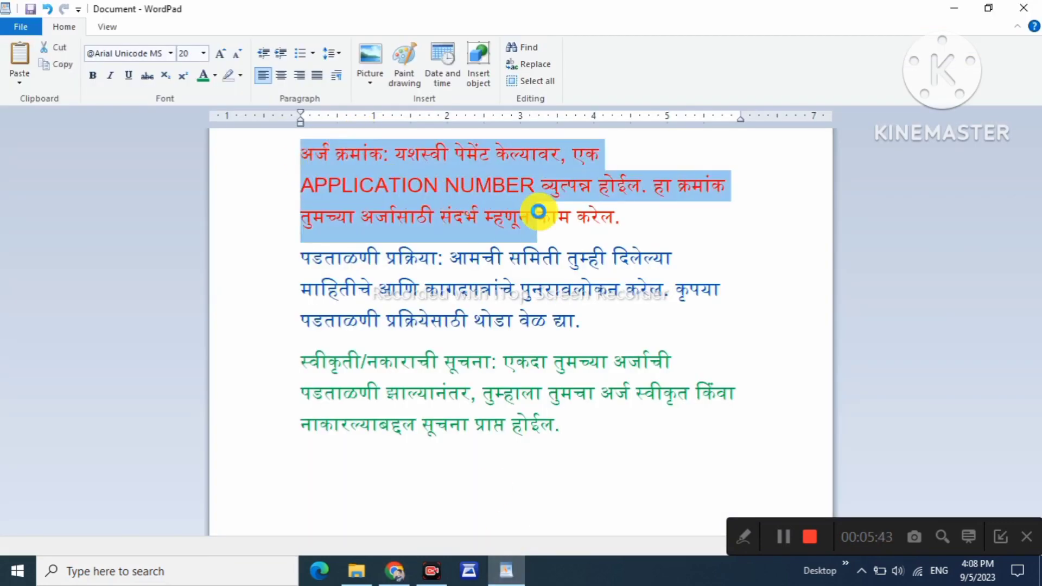
click(540, 209)
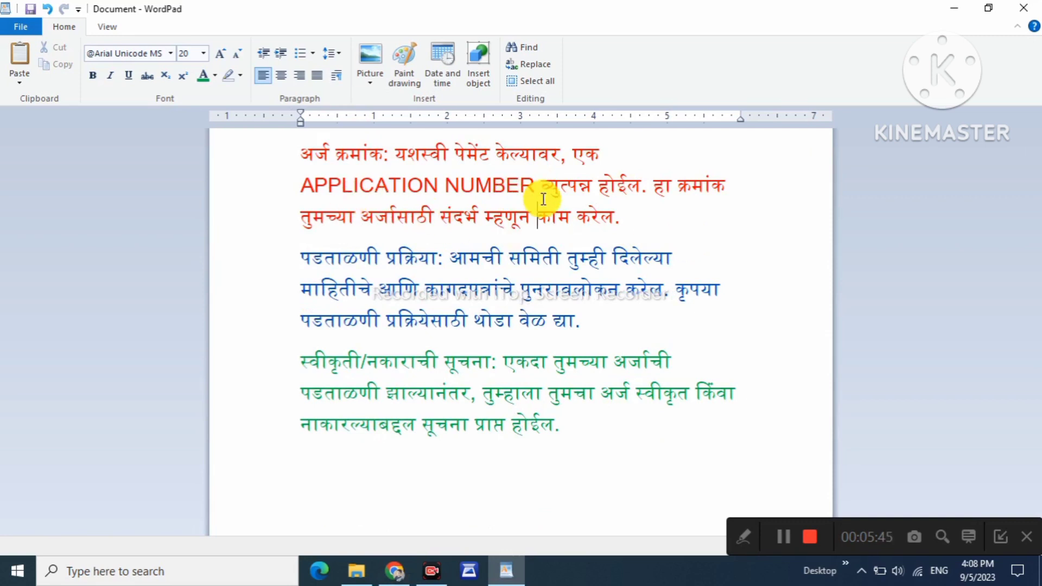
drag(488, 185, 344, 186)
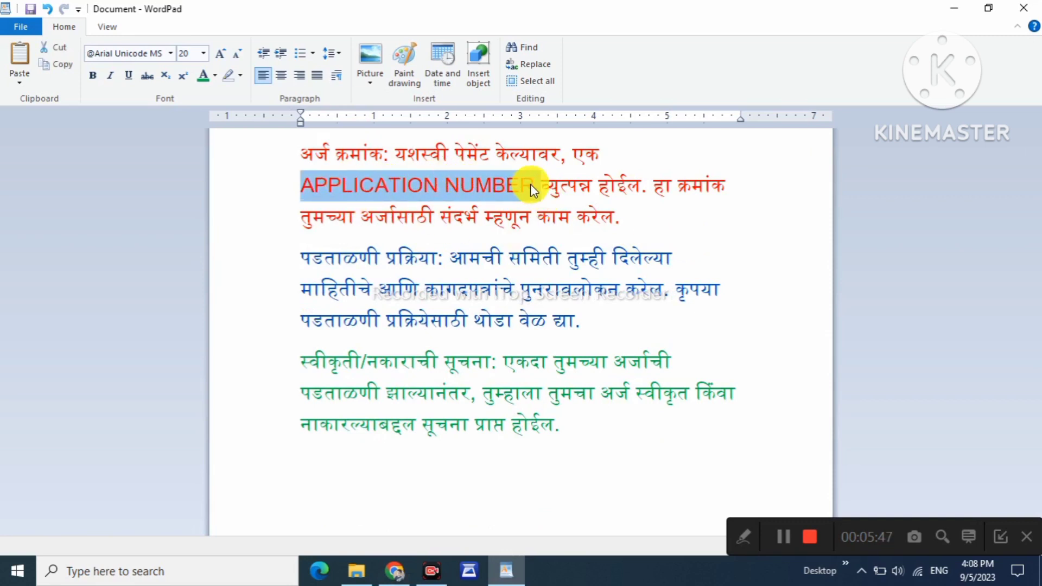
drag(452, 256, 595, 319)
click(596, 321)
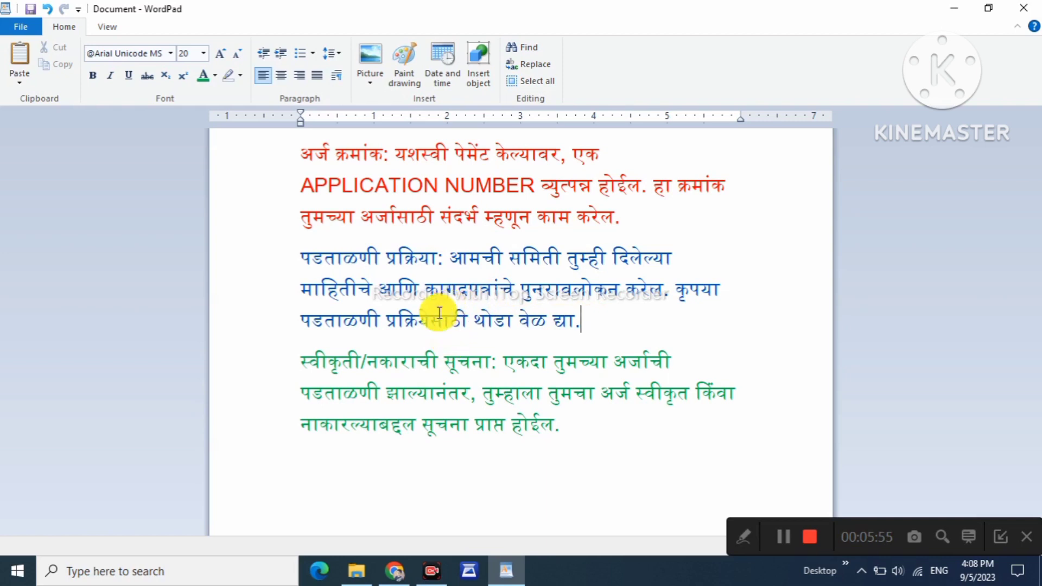
drag(342, 365, 565, 426)
click(563, 426)
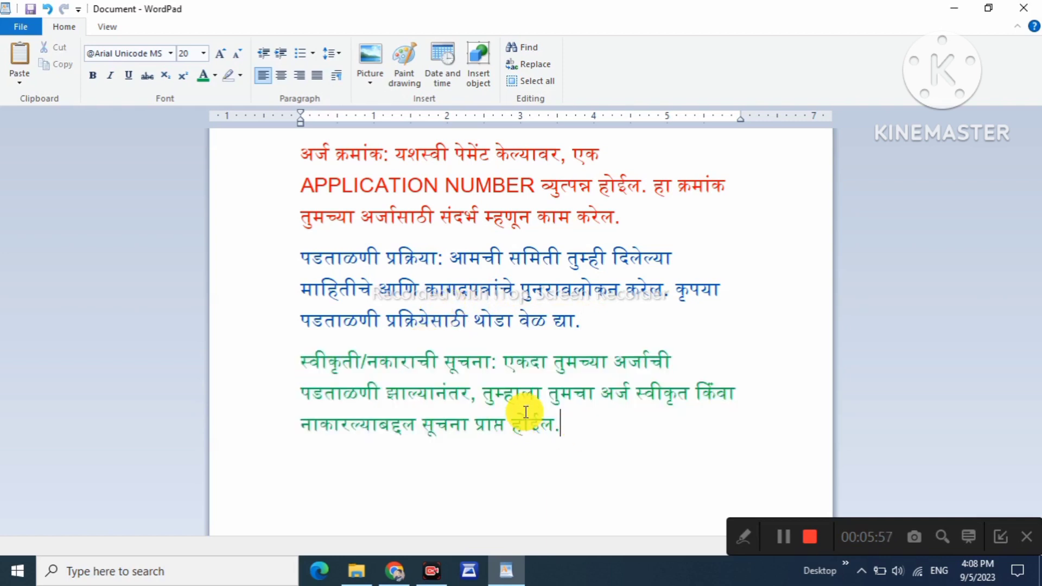